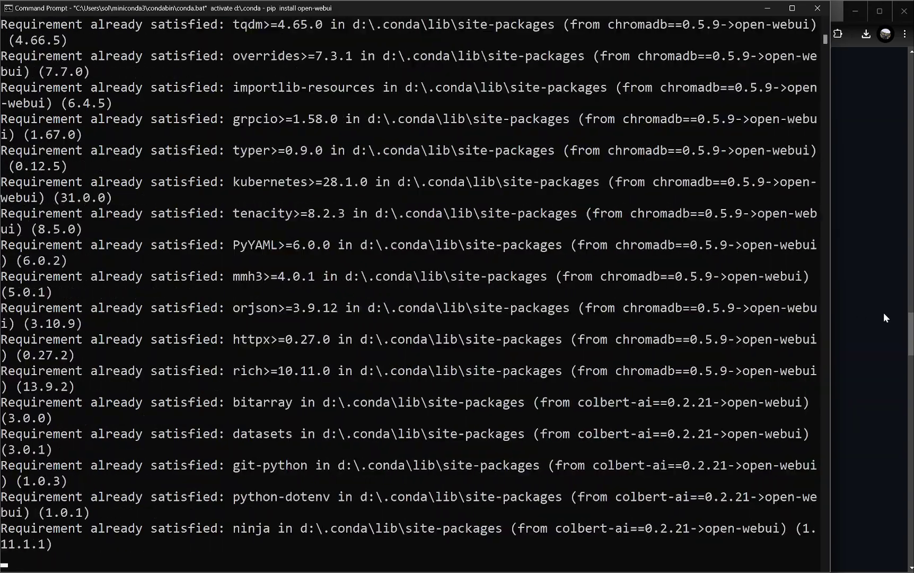
Step: Copy 'open-webui serve' from the README and run it at the conda prompt
click(883, 312)
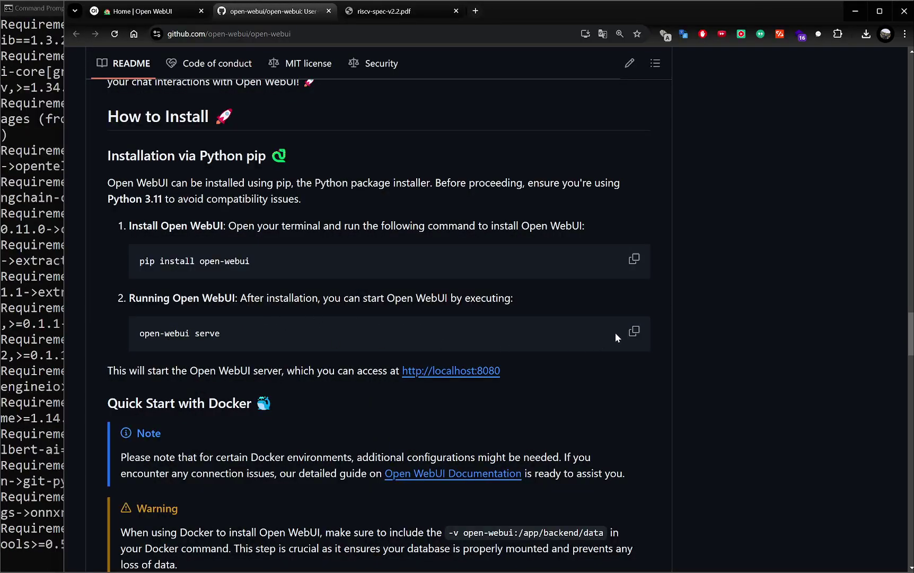
click(635, 331)
click(27, 295)
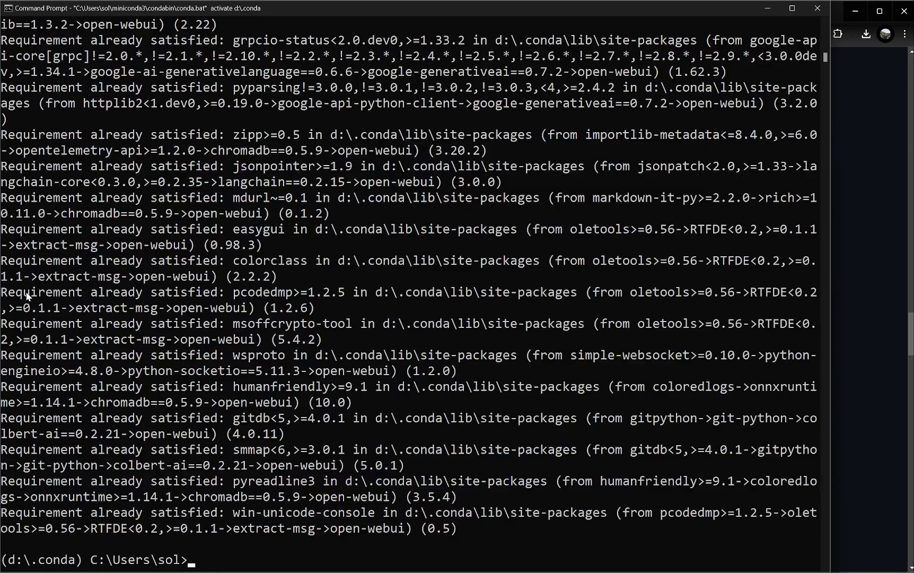
key(ctrl+v)
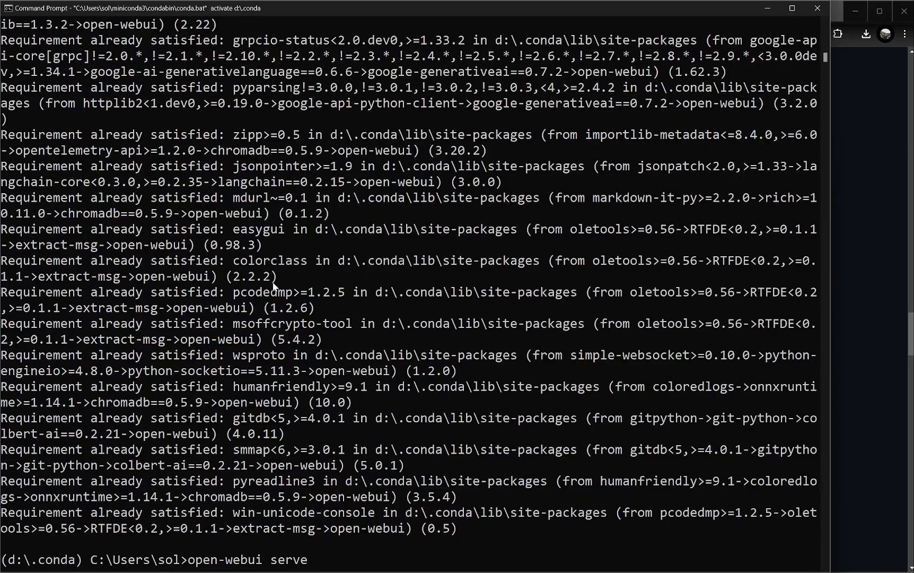
key(Return)
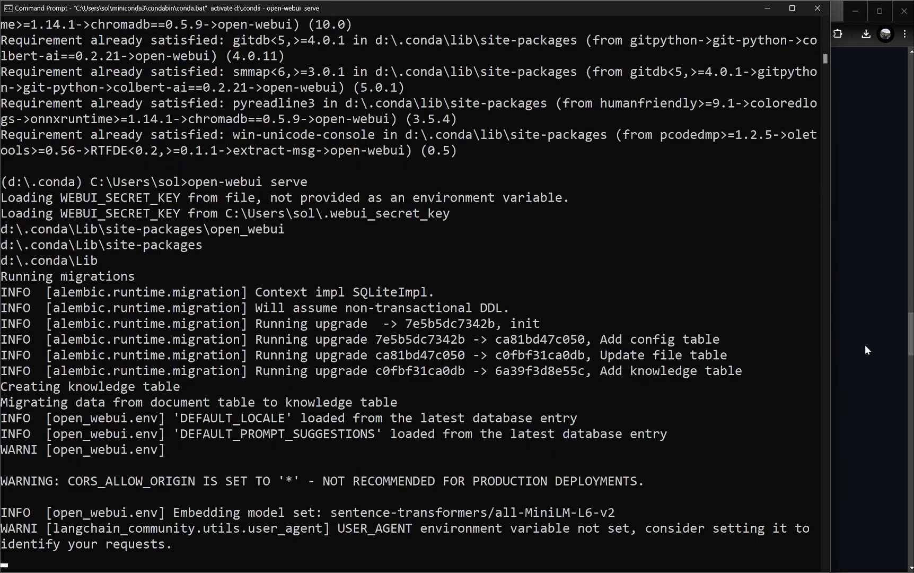
click(866, 346)
Step: Scroll the README down to the bundled-Ollama Docker install and troubleshooting sections
scroll(649, 318, down, 7)
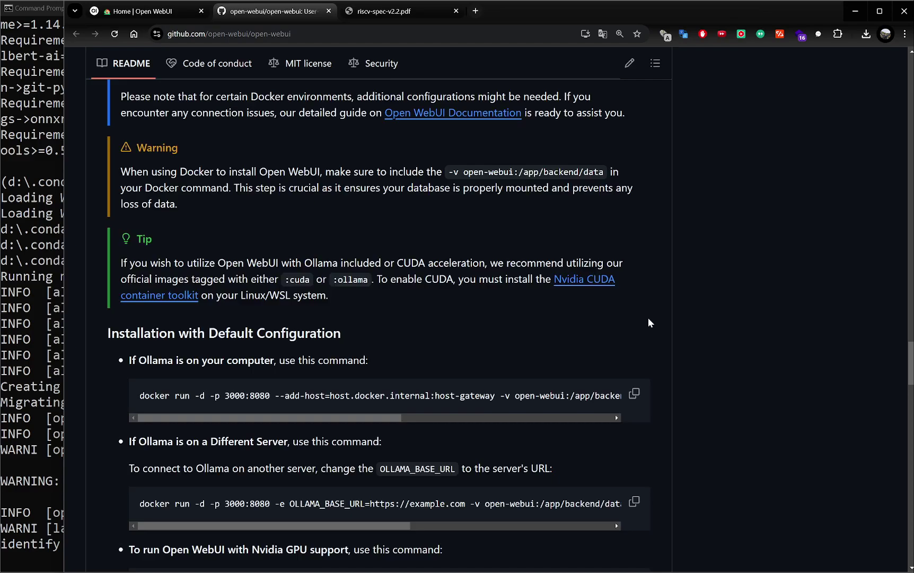
scroll(651, 322, down, 5)
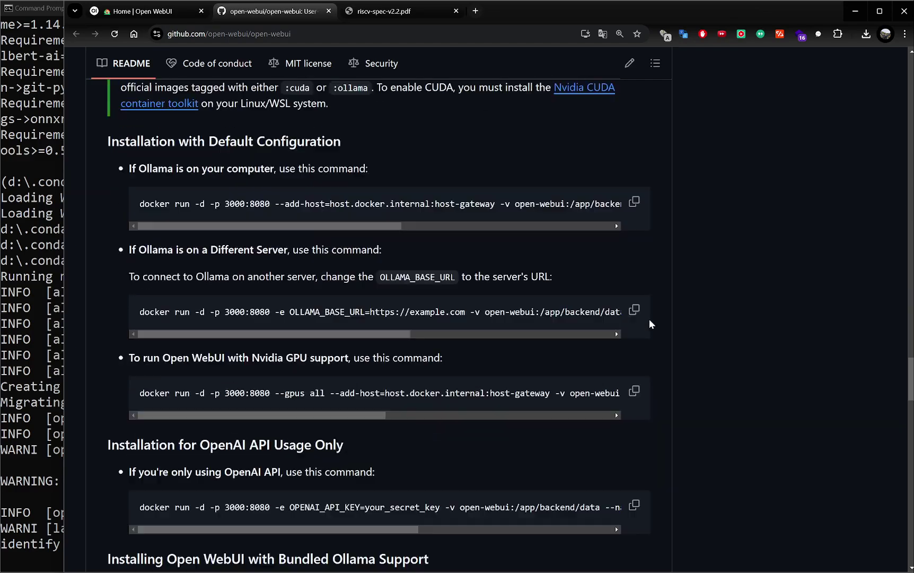
scroll(649, 319, down, 7)
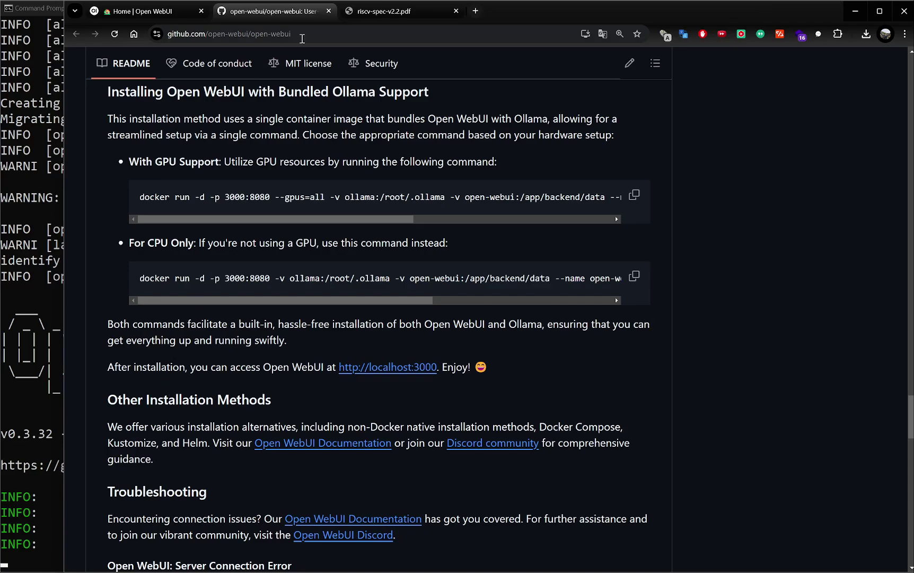
click(328, 33)
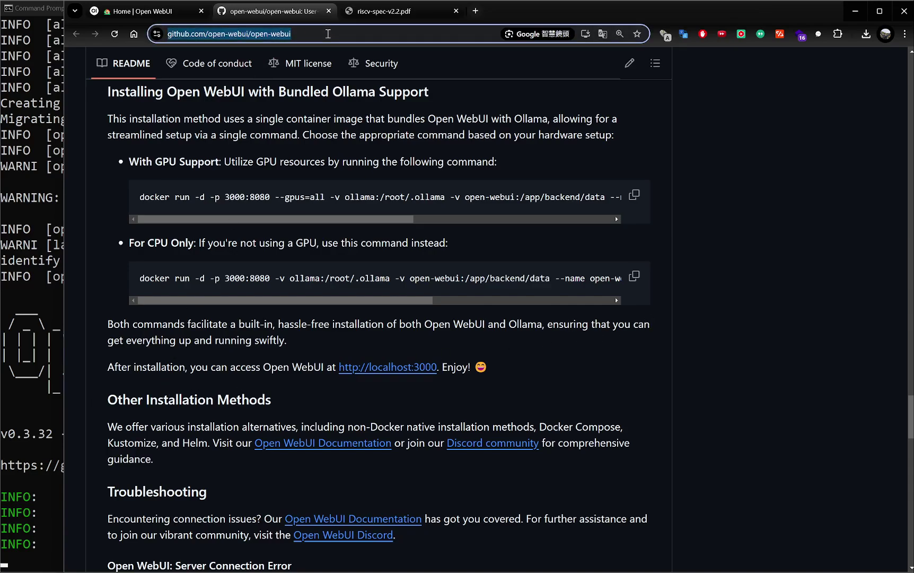
Step: Go to localhost:8080 in Chrome to reach the Open WebUI sign-in page
text(local)
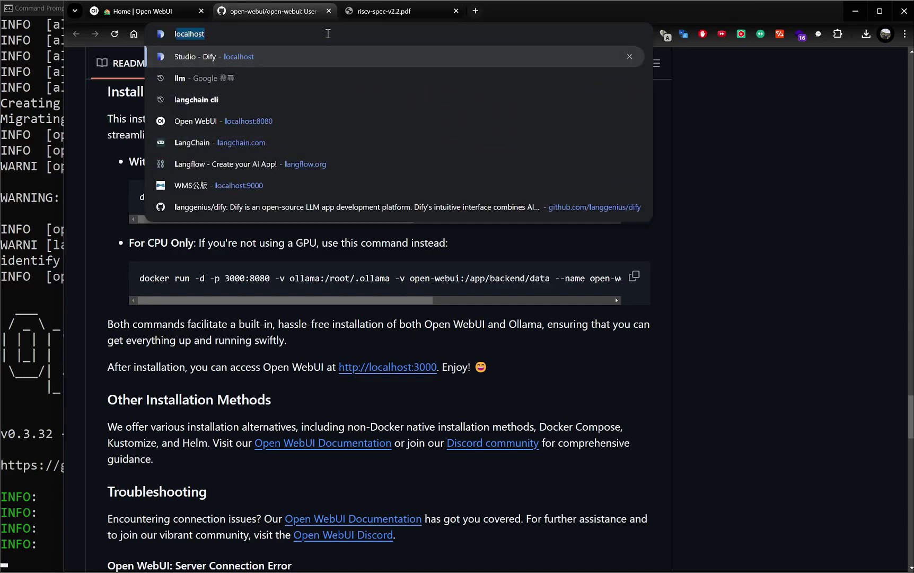
text(host:8080)
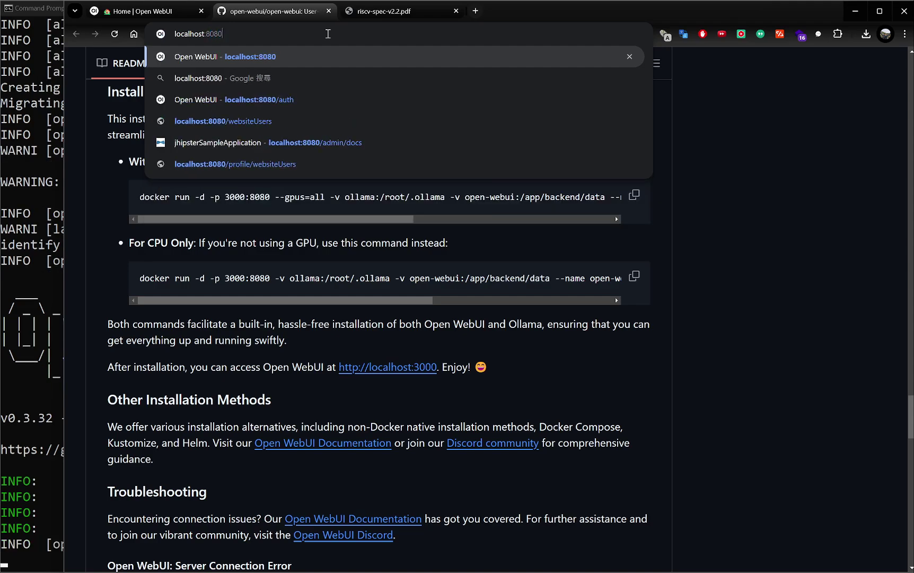
key(Return)
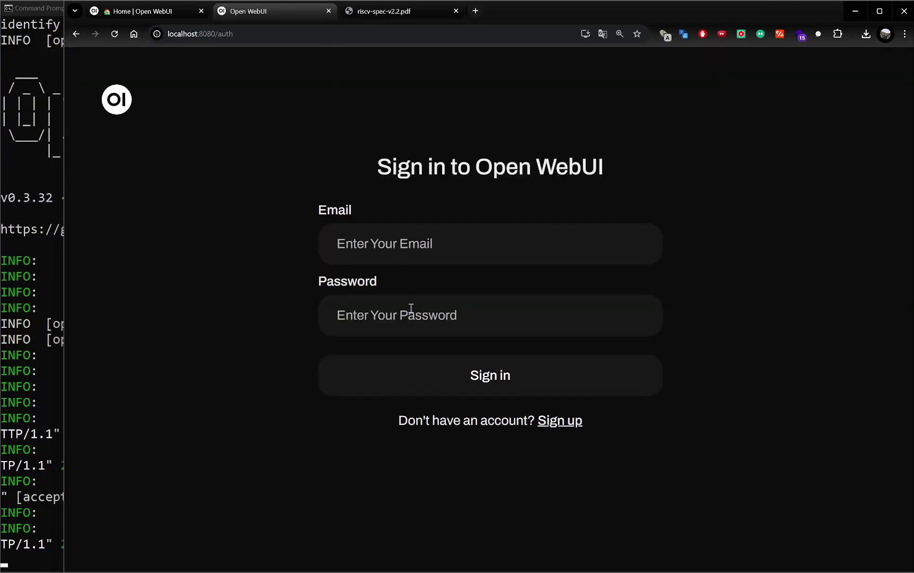
Step: Sign up with the user's name, e-mail and password, then dismiss Chrome's password warning
click(577, 423)
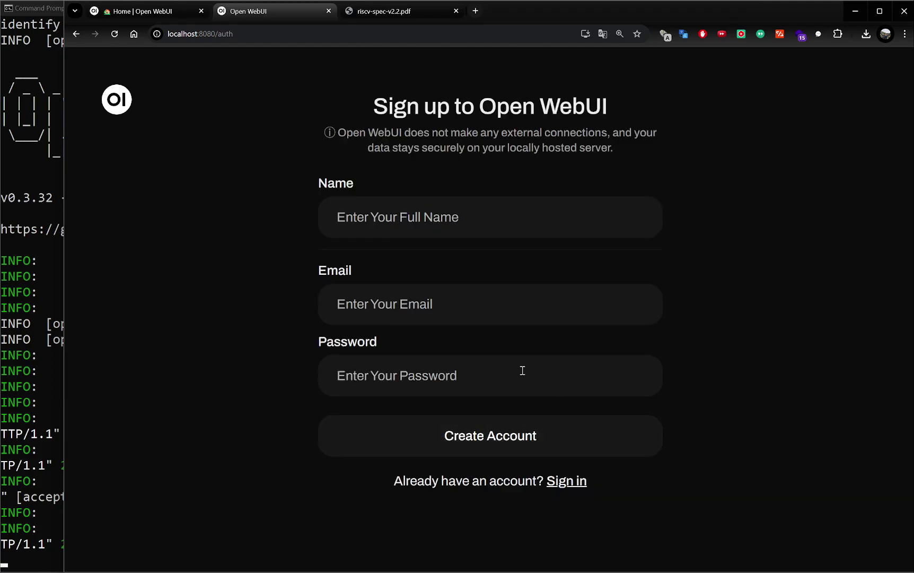
click(386, 214)
text(sol)
key(Tab)
text(sol)
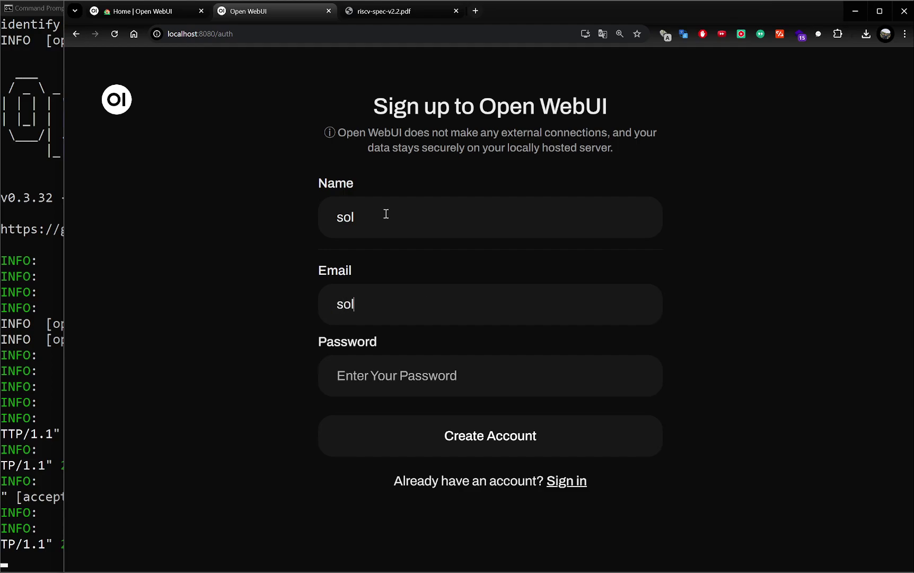
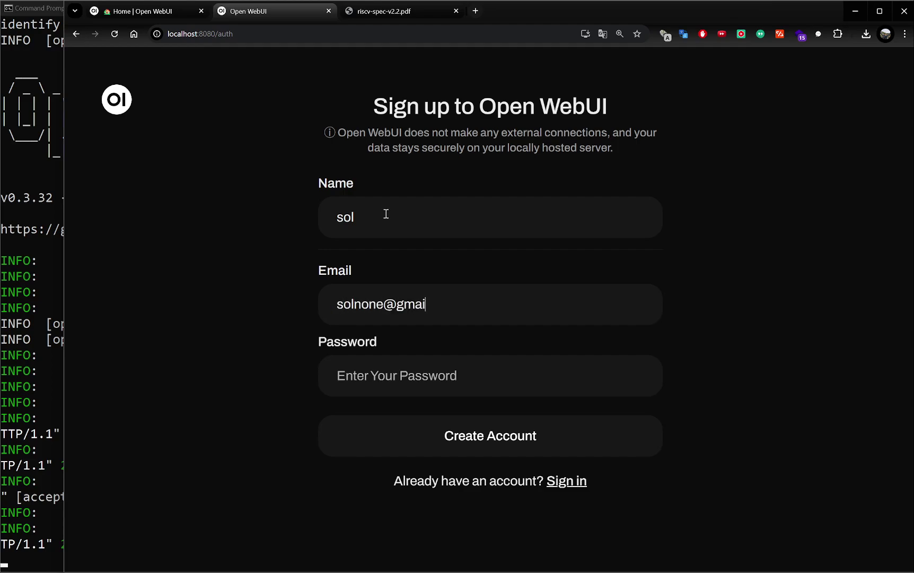
key(Tab)
text(********)
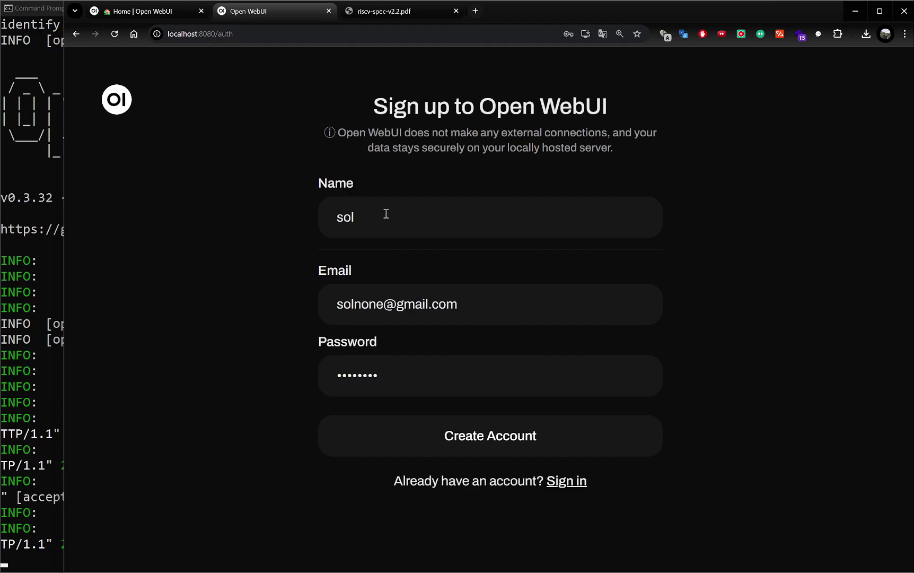
click(497, 437)
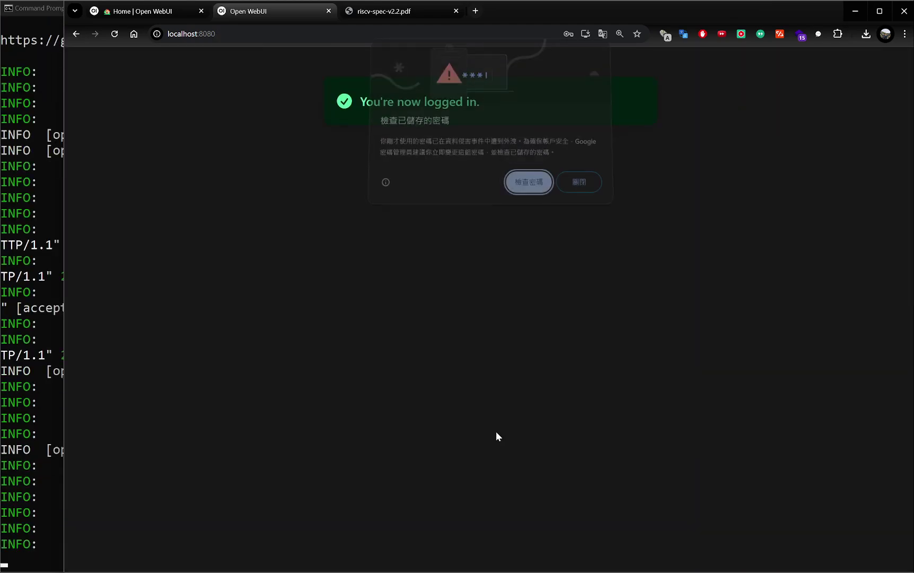
click(585, 189)
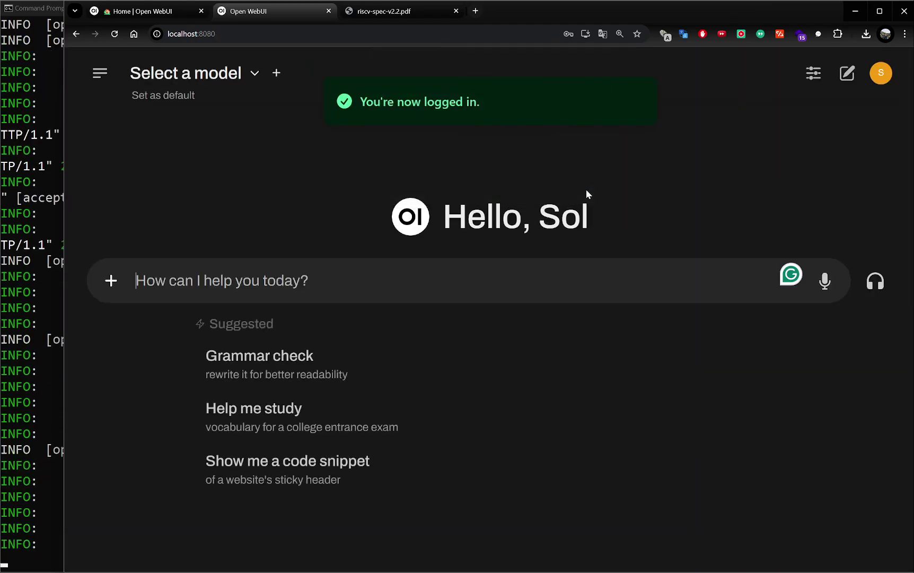
Step: Choose gemma2:latest as the Default Model under Settings > Interface
click(882, 74)
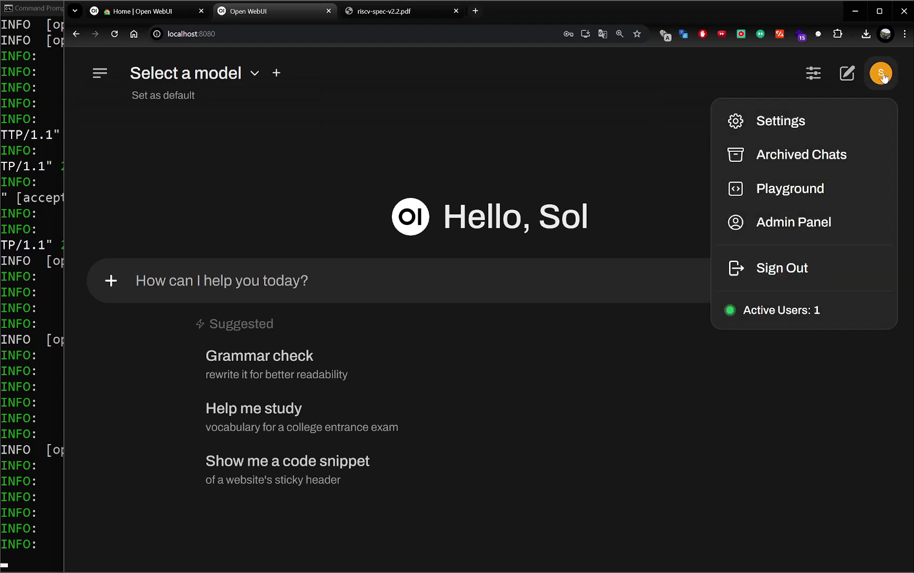
click(835, 123)
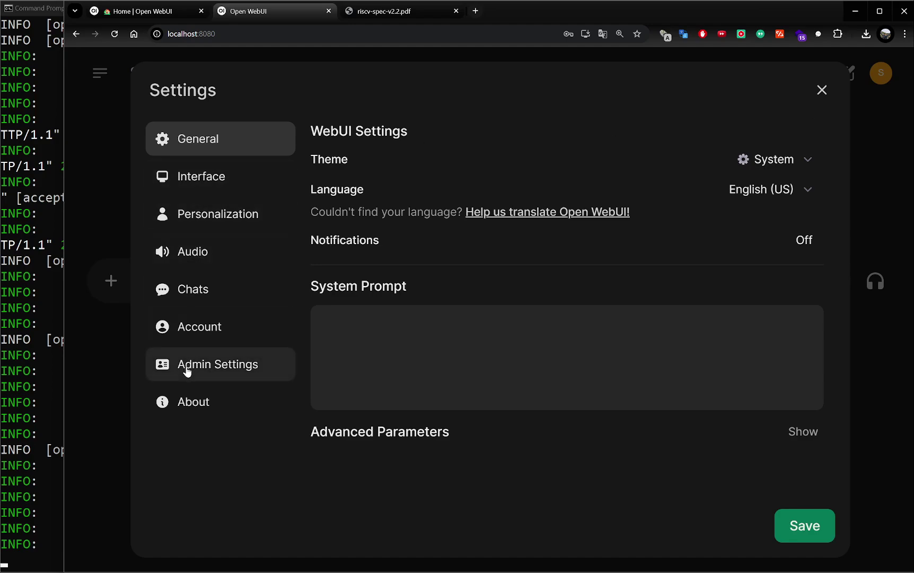
click(196, 183)
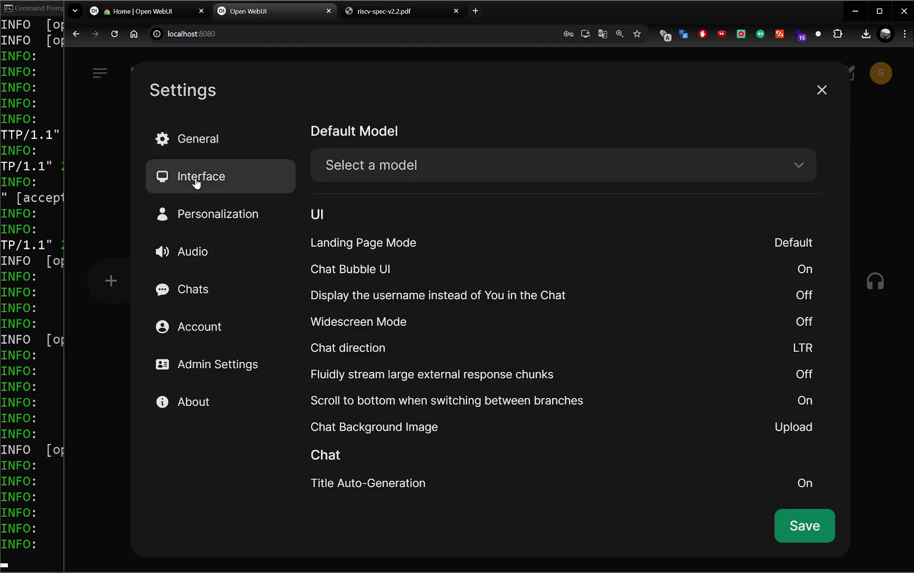
click(541, 166)
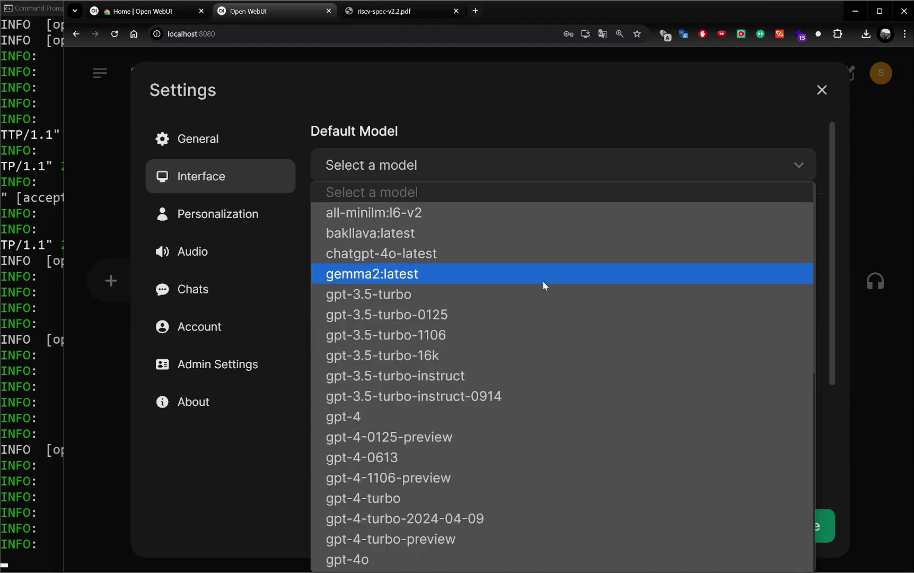
scroll(546, 329, down, 6)
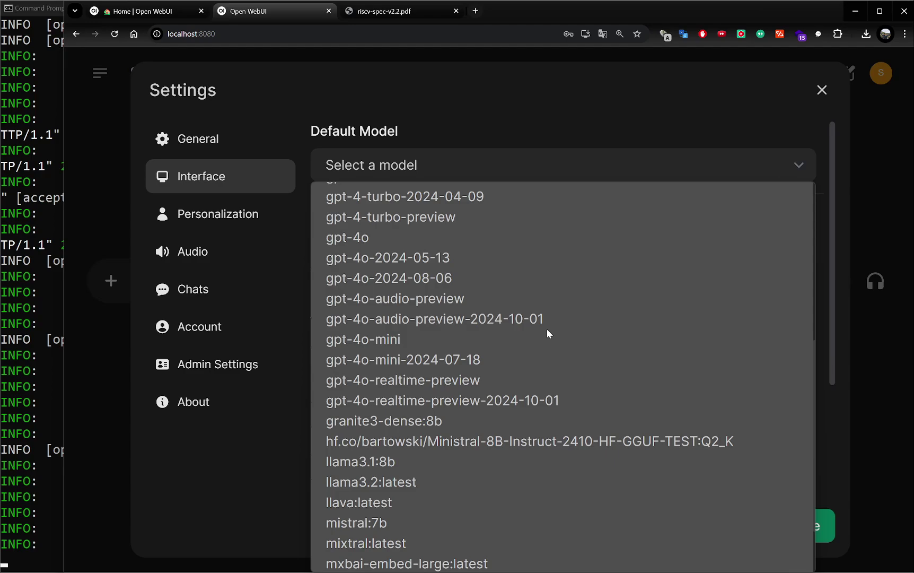
scroll(546, 329, down, 2)
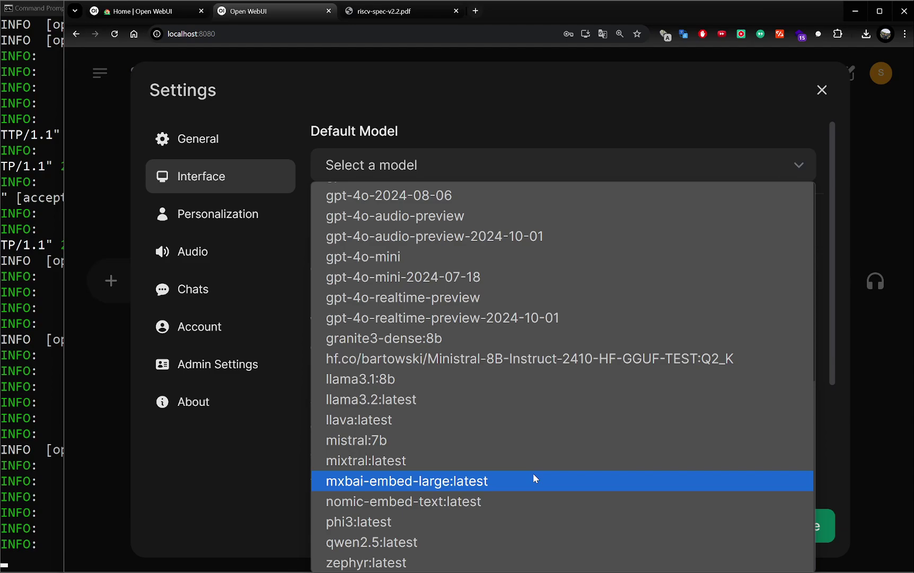
scroll(534, 458, up, 8)
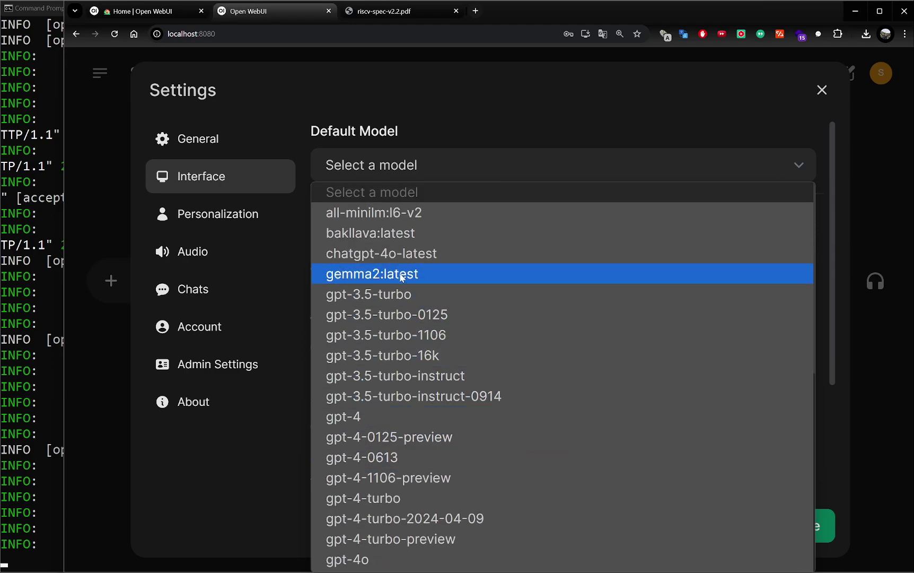
click(401, 276)
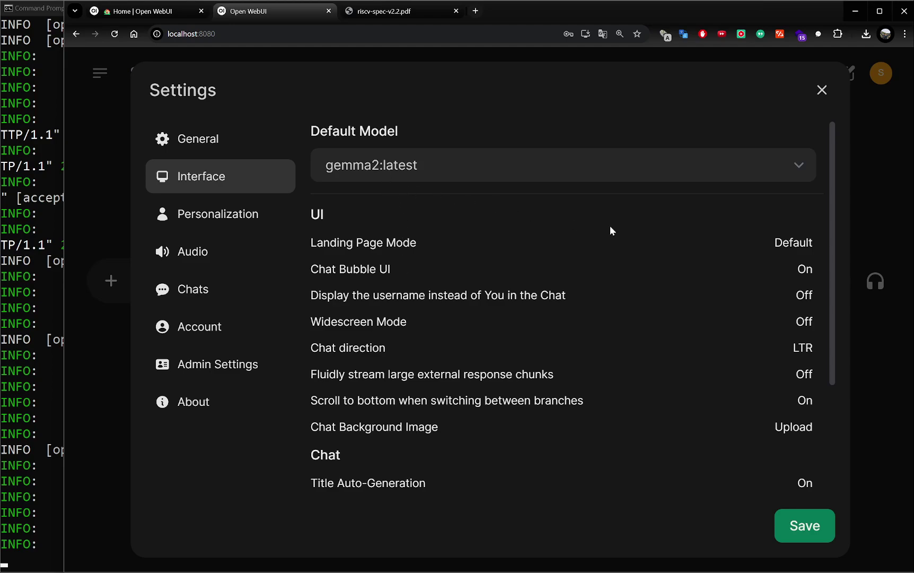
Step: Switch on Allow Voice Interruption in Call and Display Emoji in Call, and save
scroll(642, 353, down, 3)
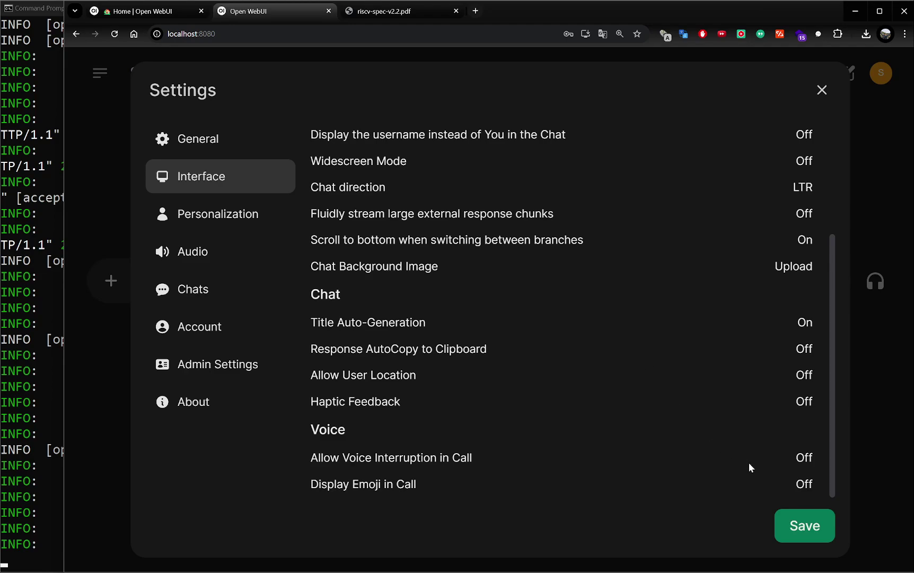
scroll(731, 476, up, 3)
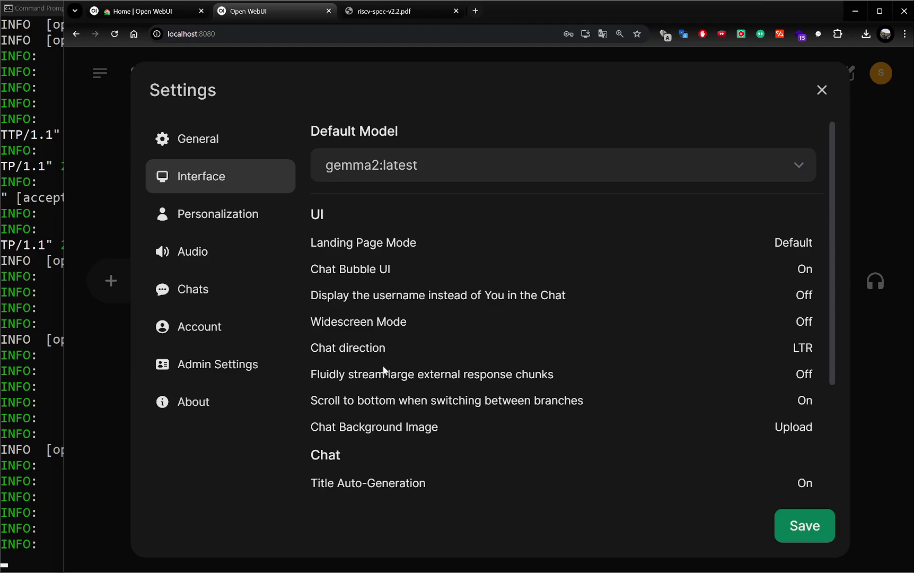
scroll(384, 369, down, 2)
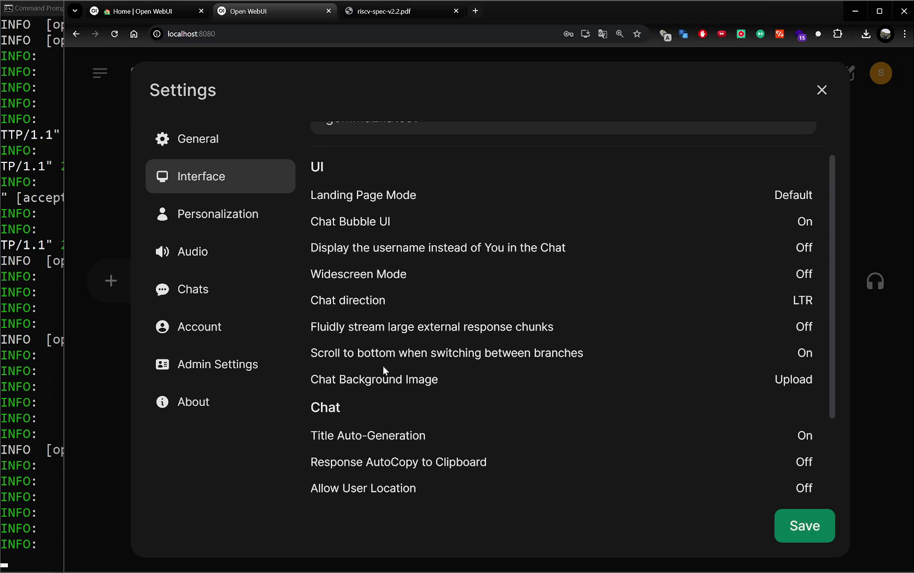
scroll(384, 370, down, 1)
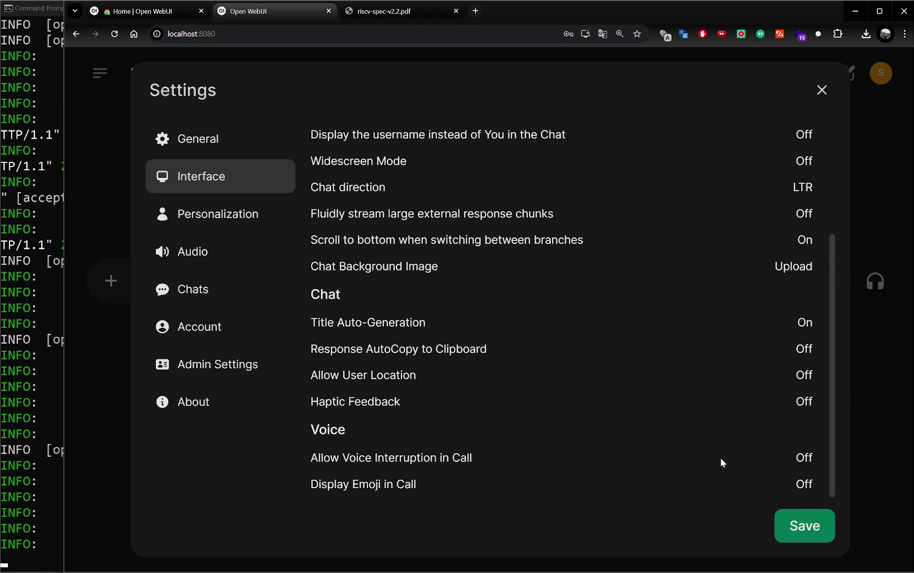
click(798, 460)
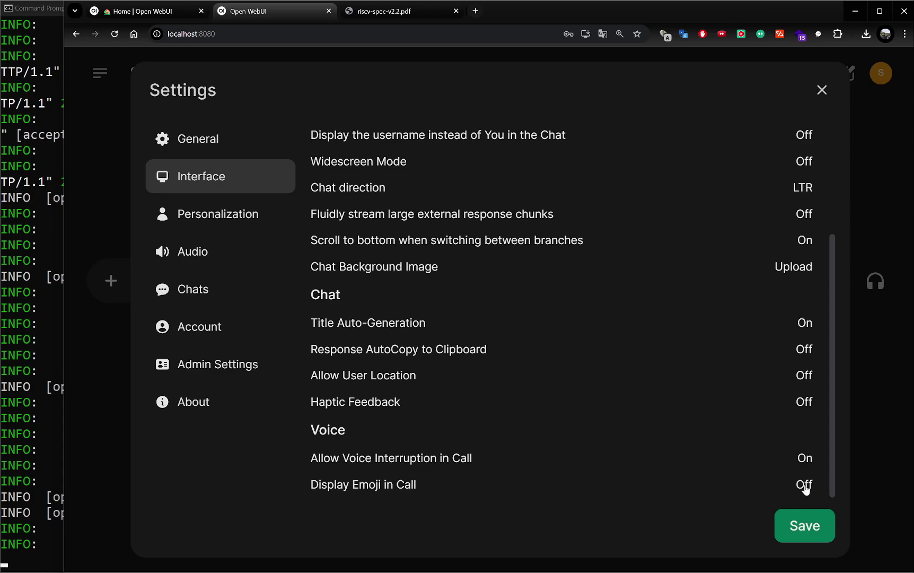
click(805, 488)
click(805, 527)
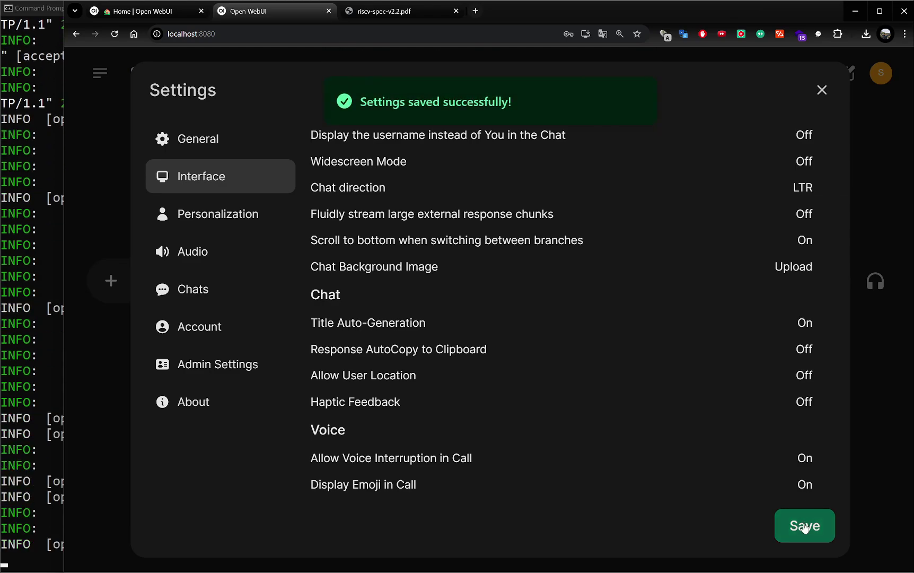
click(199, 215)
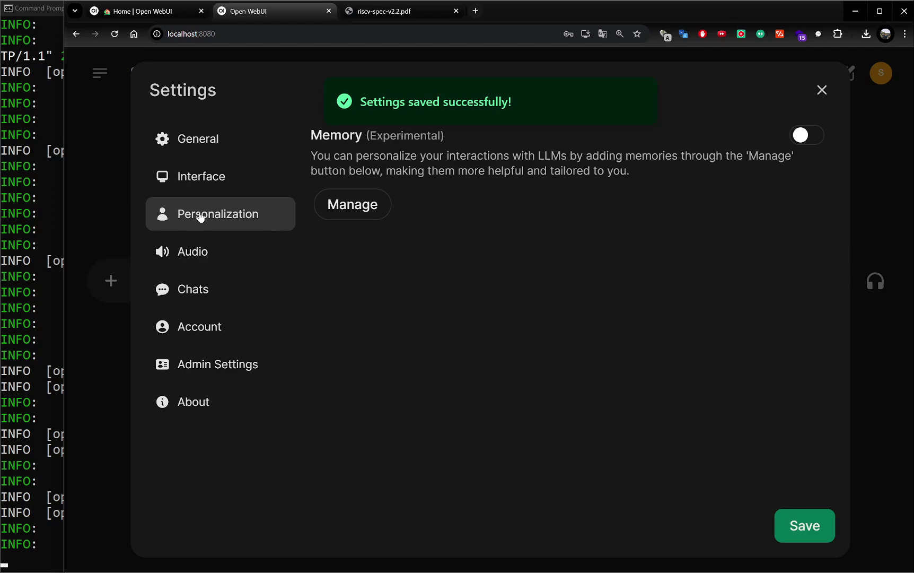
Step: Set the Audio voice to Microsoft Zira - English (United States) and save it
click(194, 255)
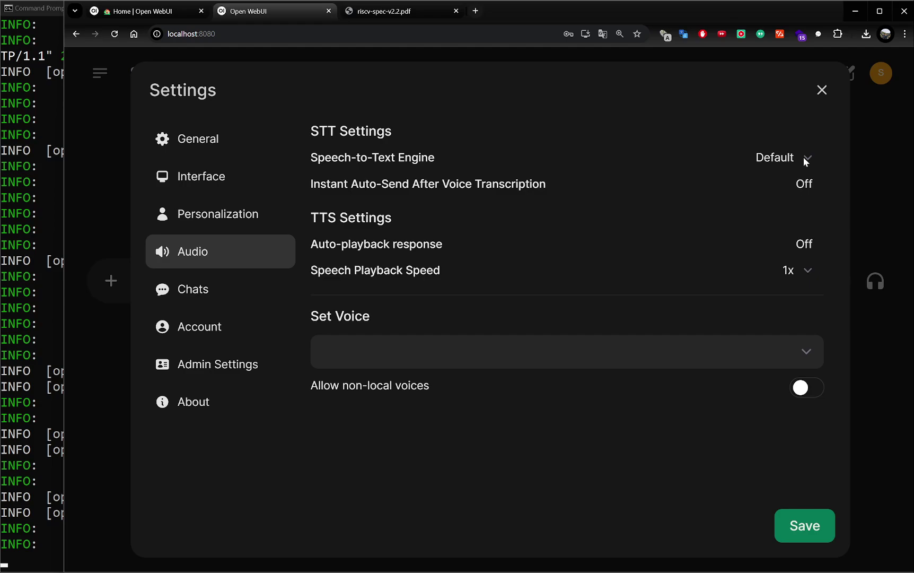
click(787, 159)
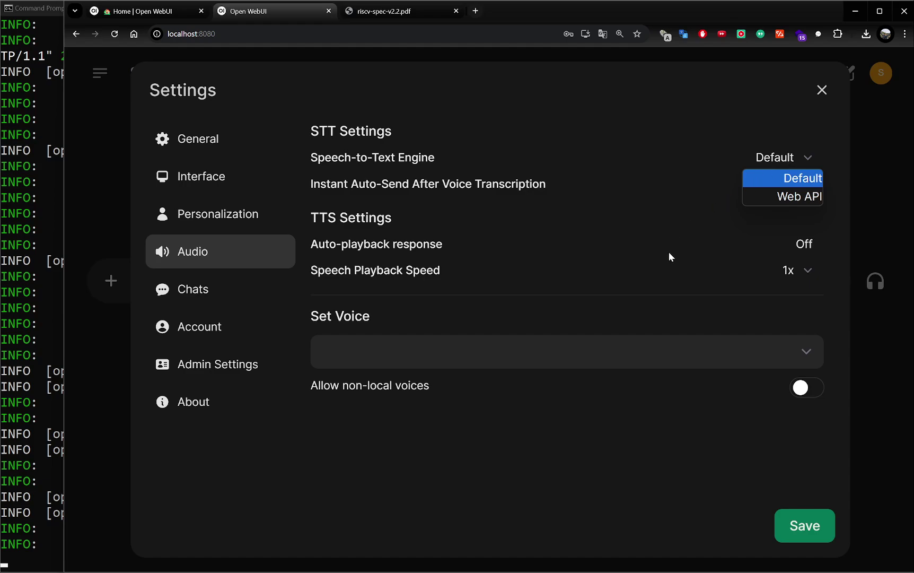
click(657, 361)
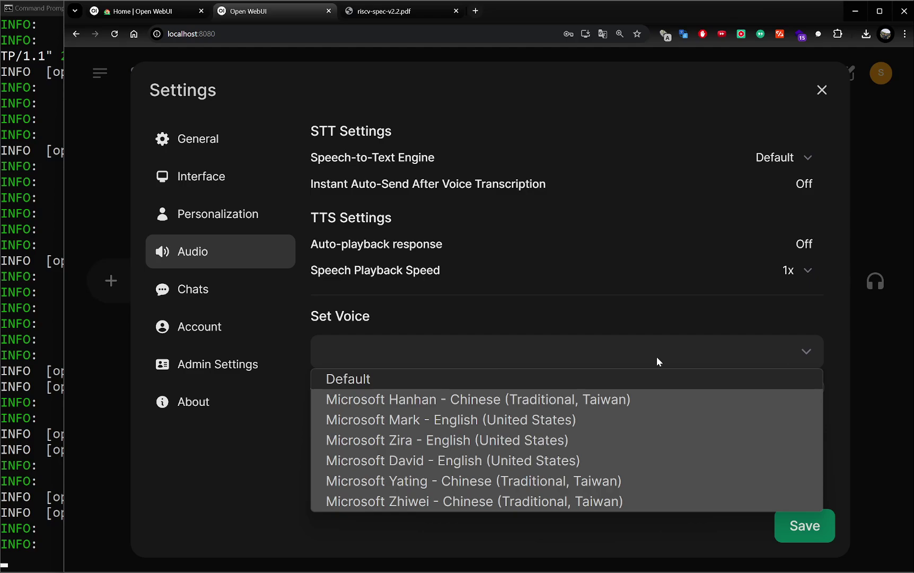
click(538, 442)
click(801, 525)
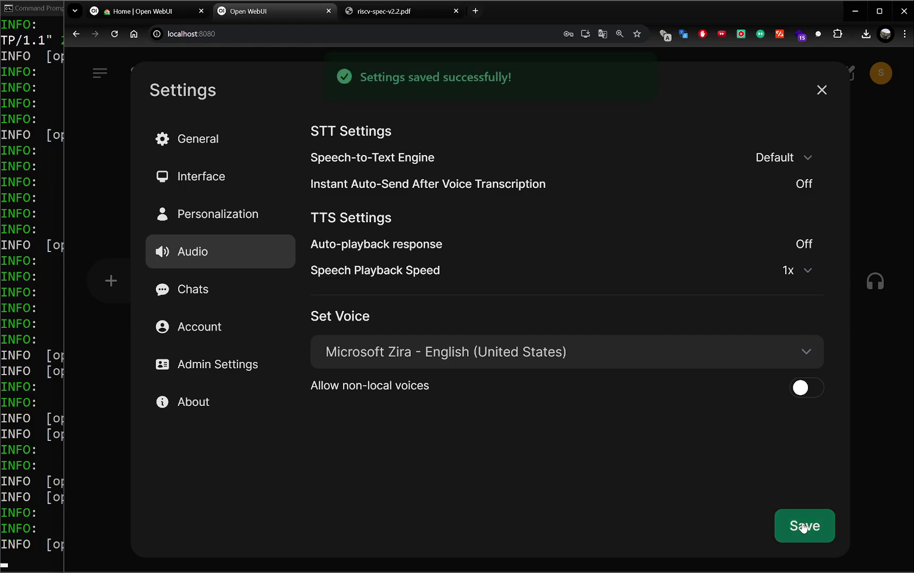
Step: Look through the Chats and Account settings, then open the Admin Panel's Users settings
click(191, 286)
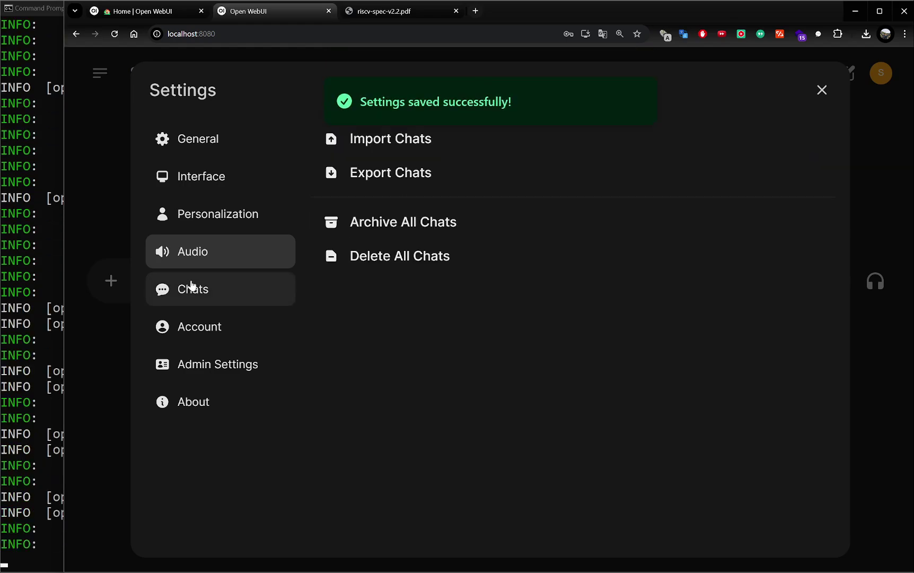
click(191, 334)
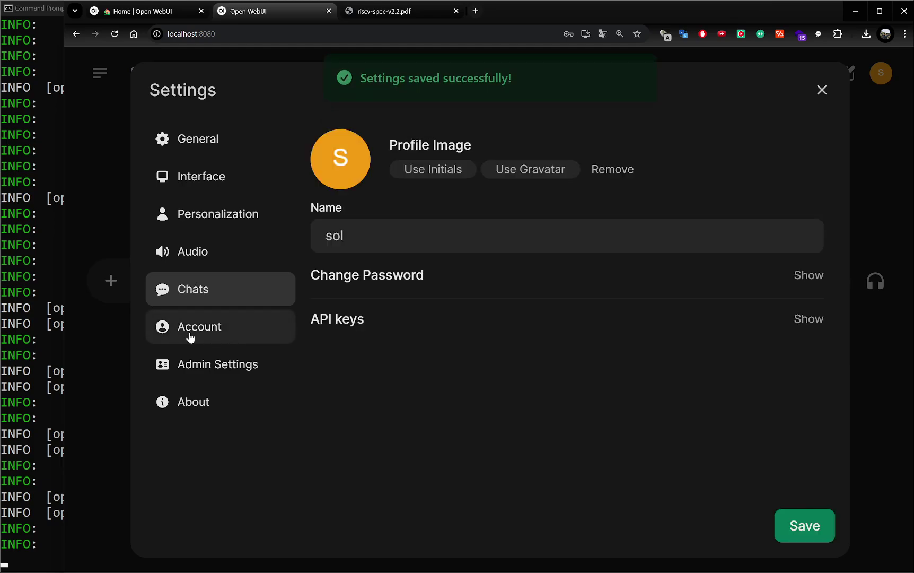
click(192, 366)
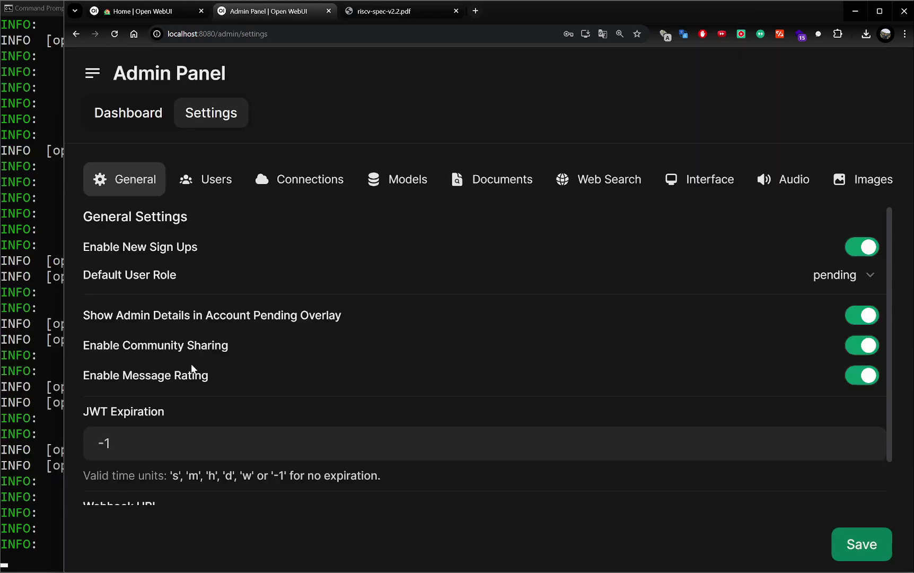
click(213, 186)
Step: Switch off the OpenAI API connection, keeping only Ollama, and save
click(310, 187)
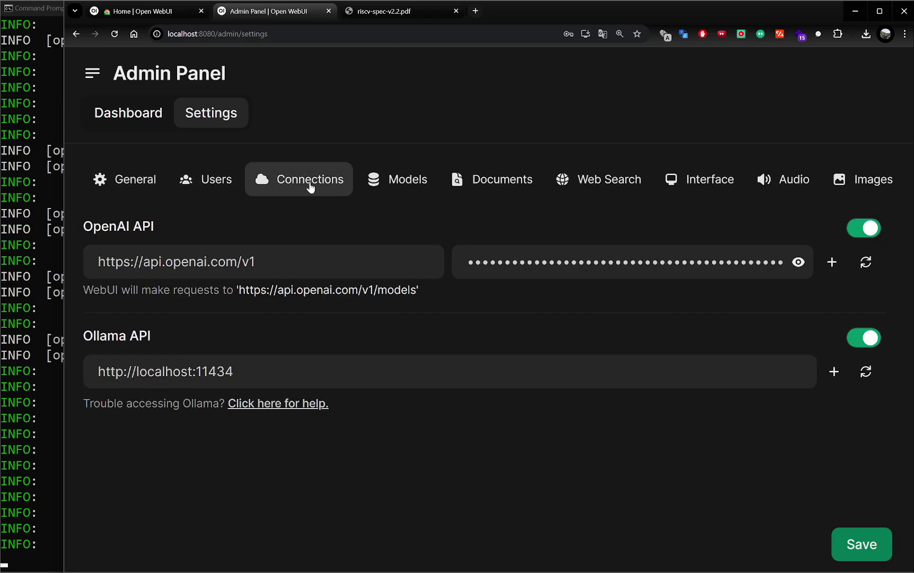
click(854, 230)
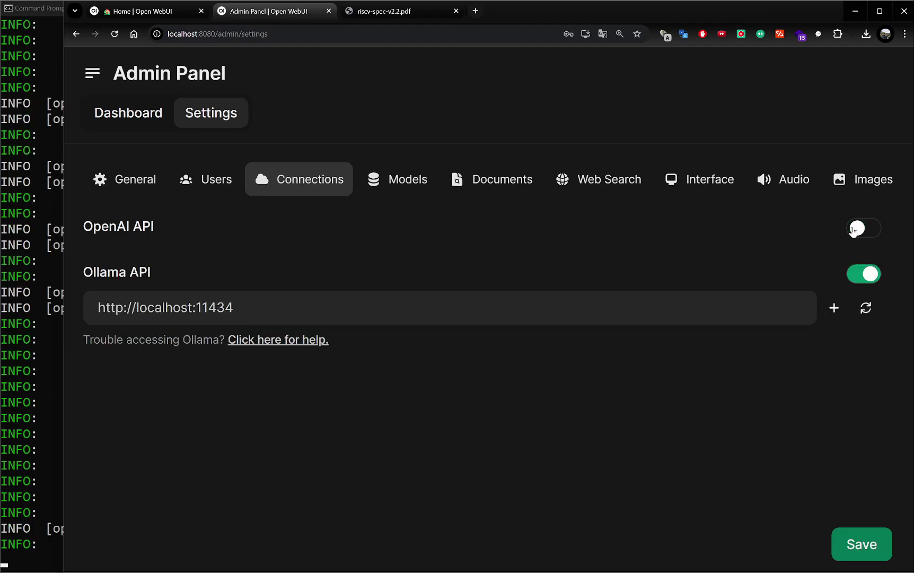
click(845, 543)
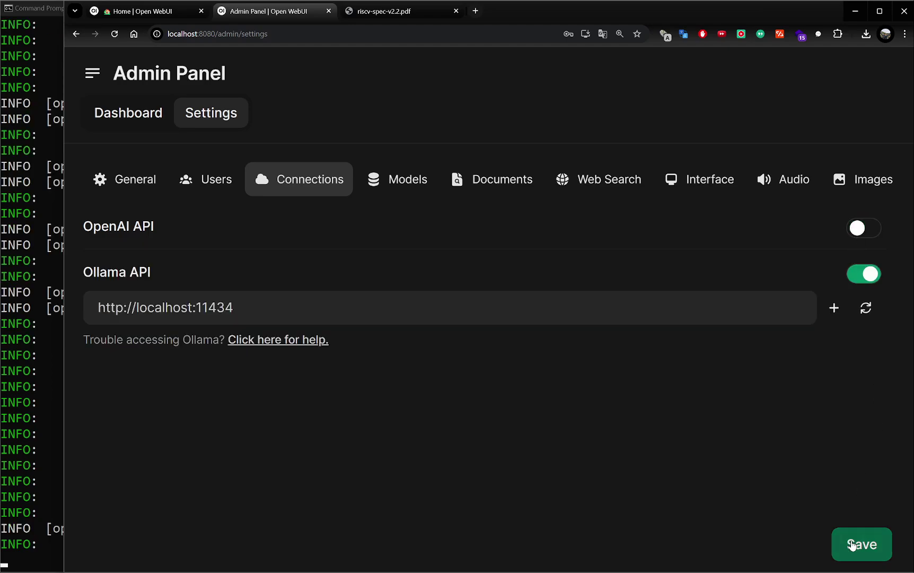
Step: Review the Models, Documents, Web Search and Interface admin settings
click(398, 185)
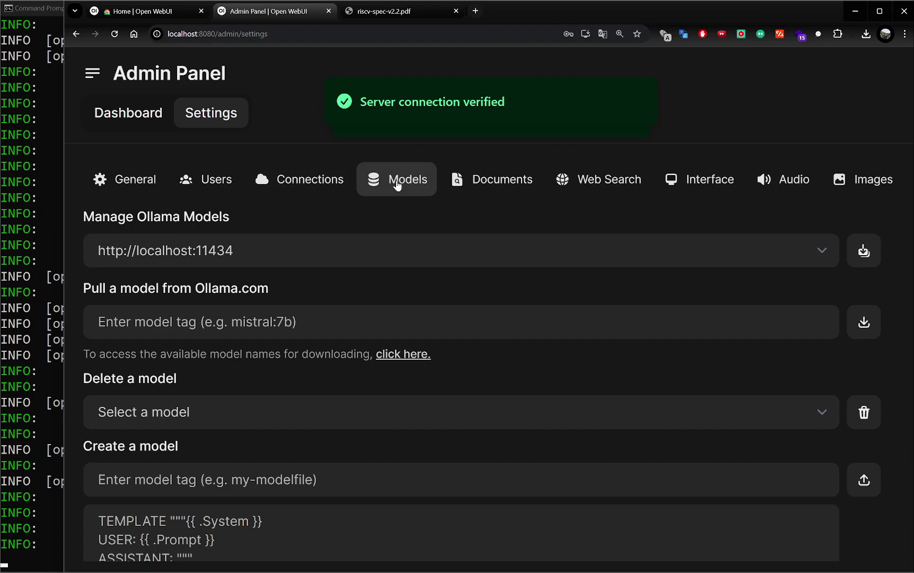
scroll(412, 356, down, 2)
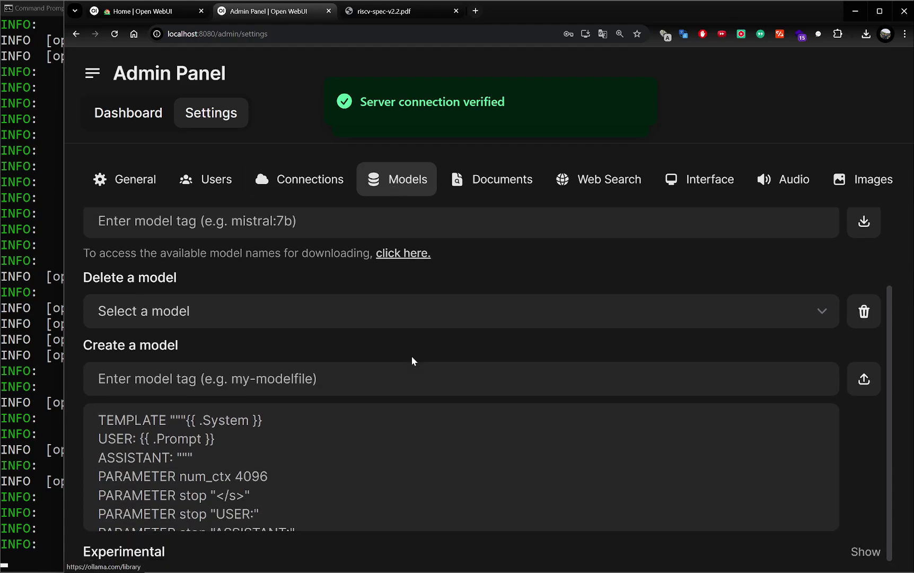
click(474, 175)
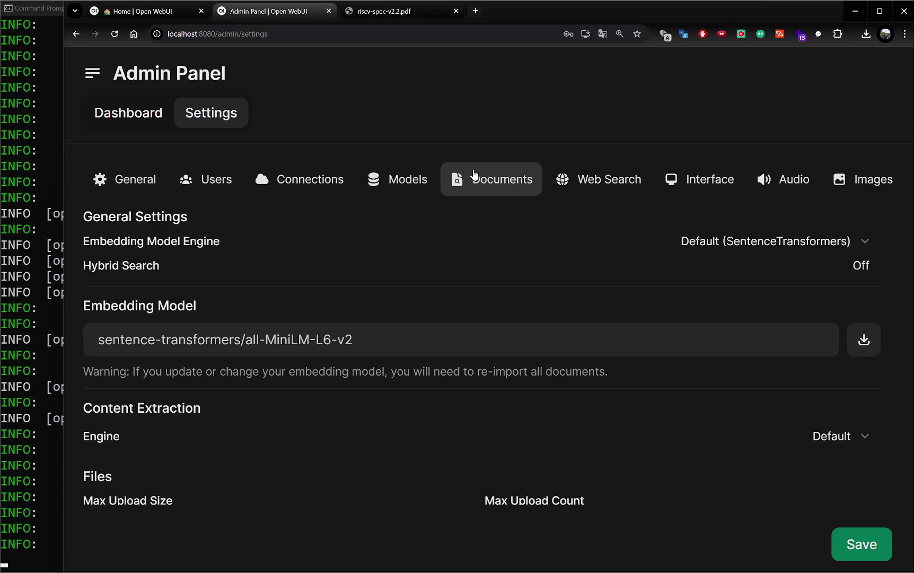
click(796, 338)
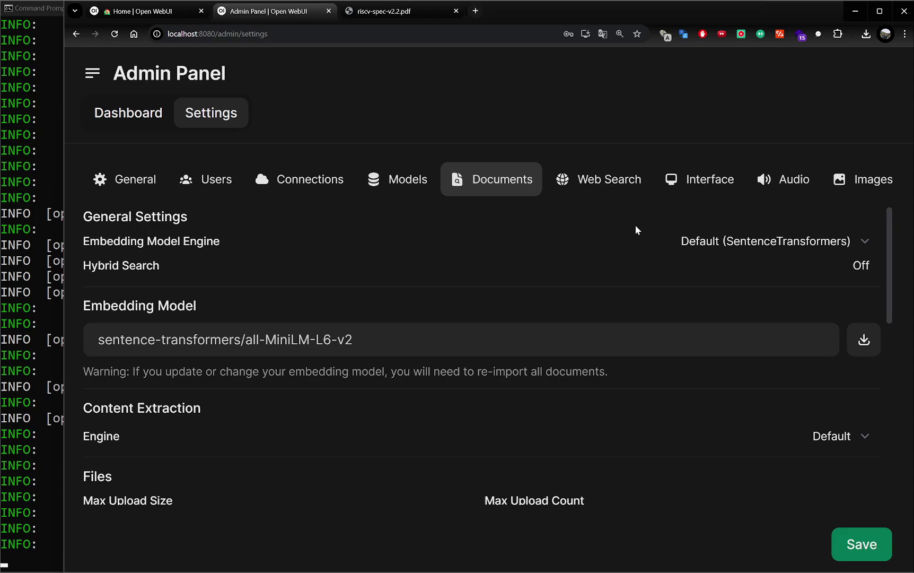
click(599, 187)
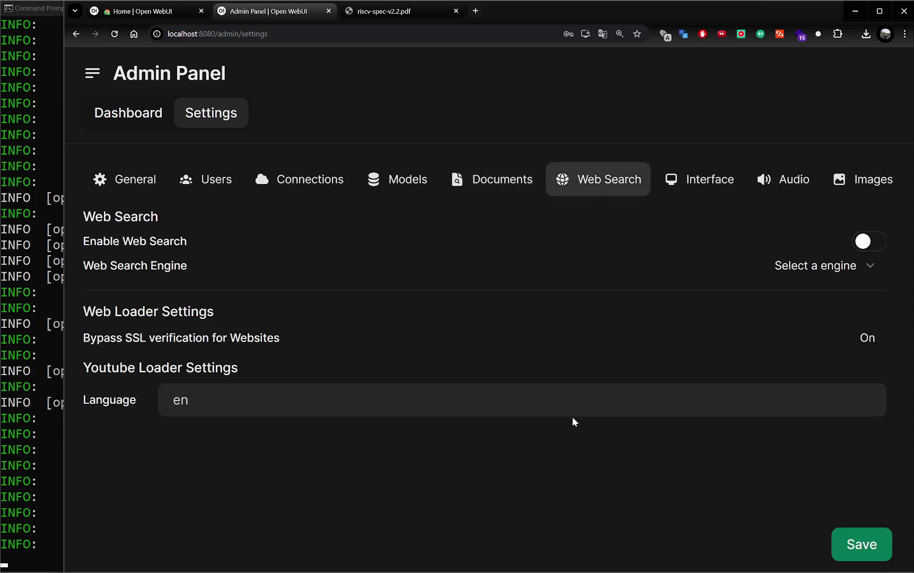
click(697, 183)
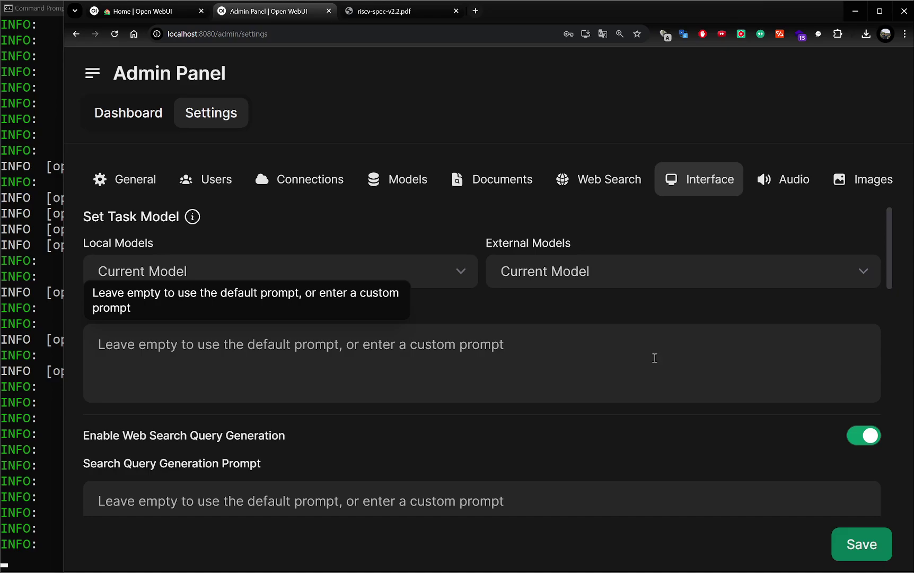
scroll(655, 358, down, 4)
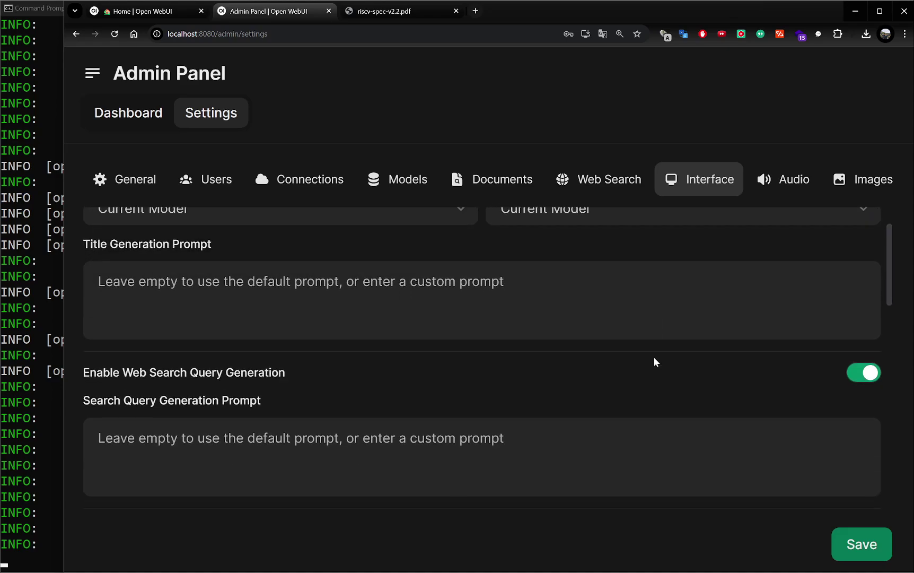
Step: Set the server TTS voice to Microsoft Zira with the Web API engine, and save
click(771, 182)
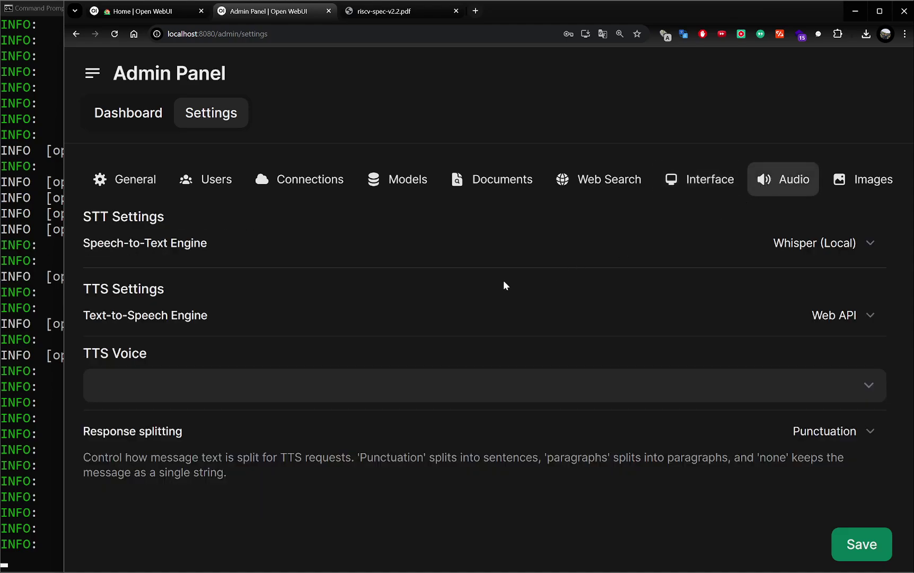
click(830, 243)
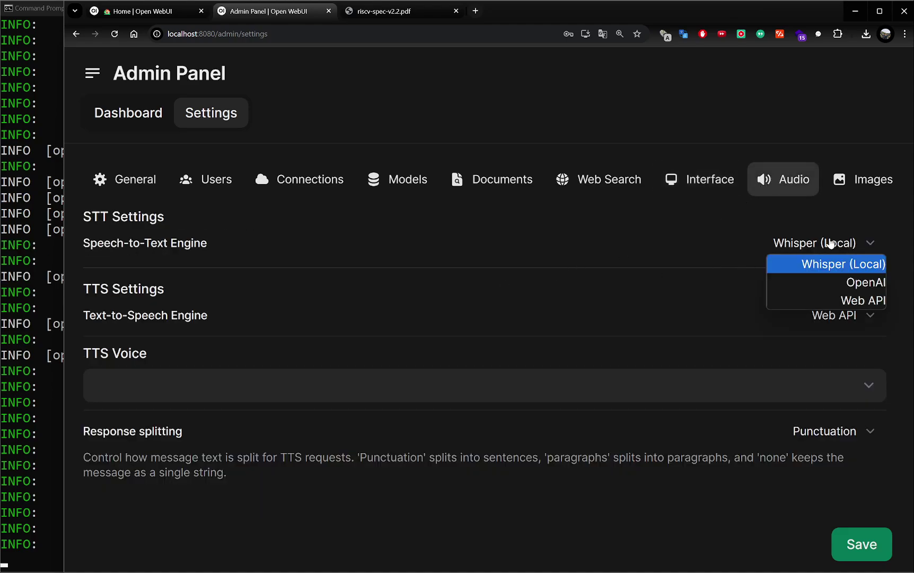
click(268, 390)
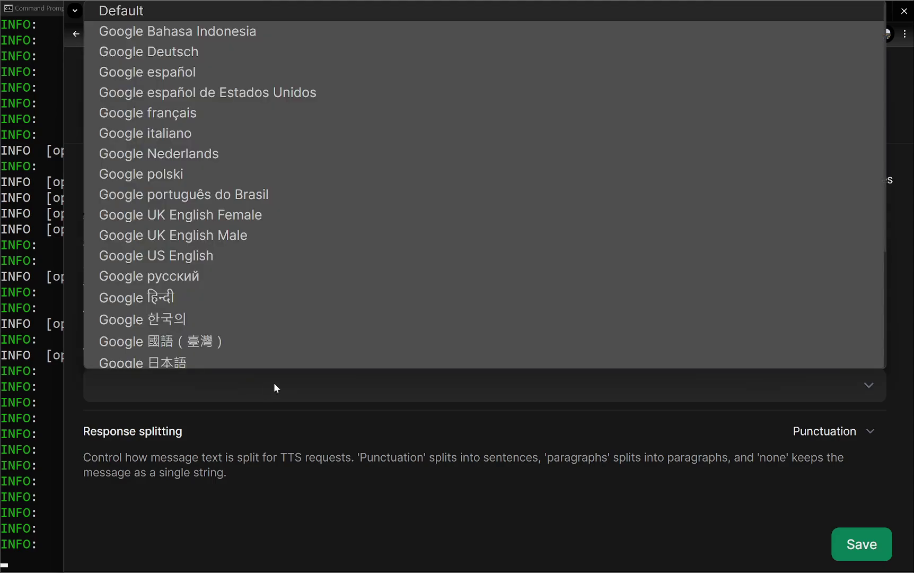
scroll(433, 344, down, 3)
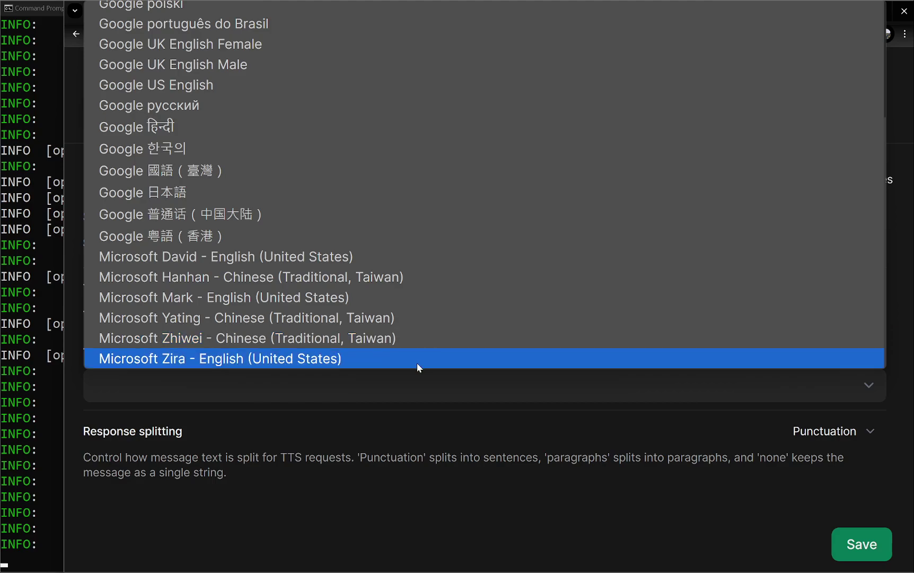
click(419, 365)
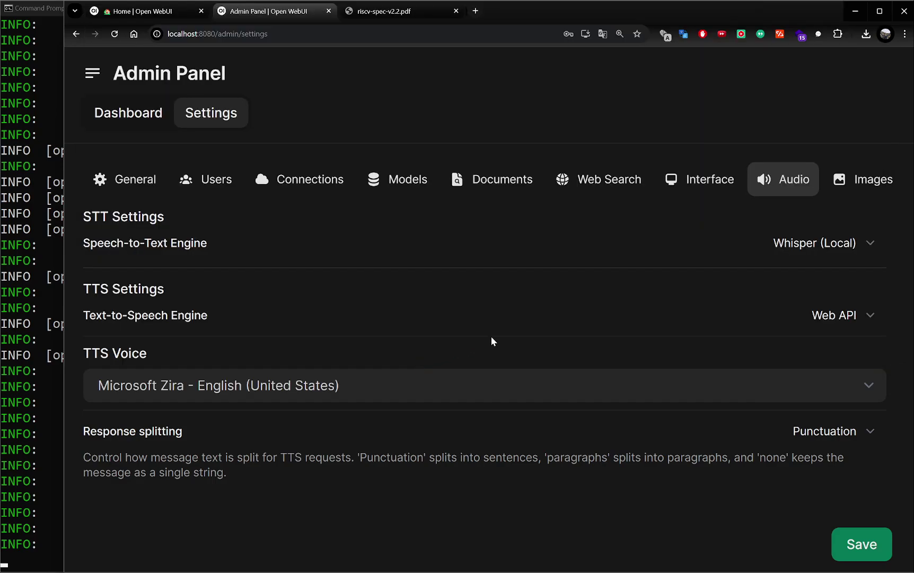
click(870, 316)
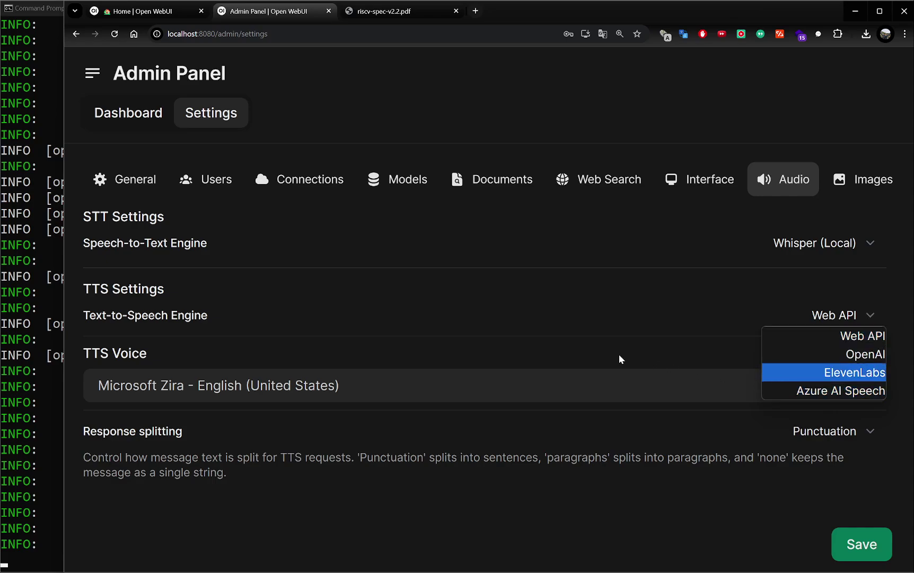
click(844, 339)
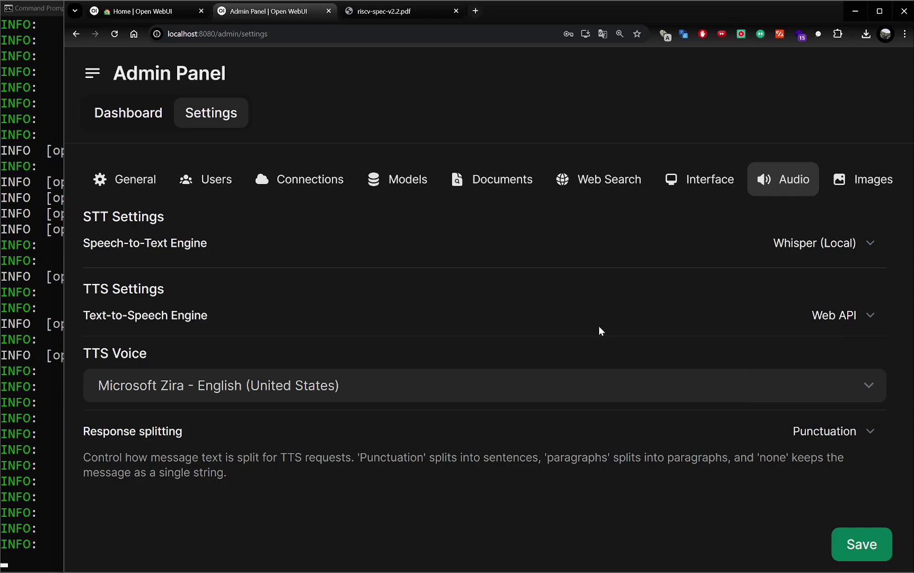
click(864, 547)
click(877, 188)
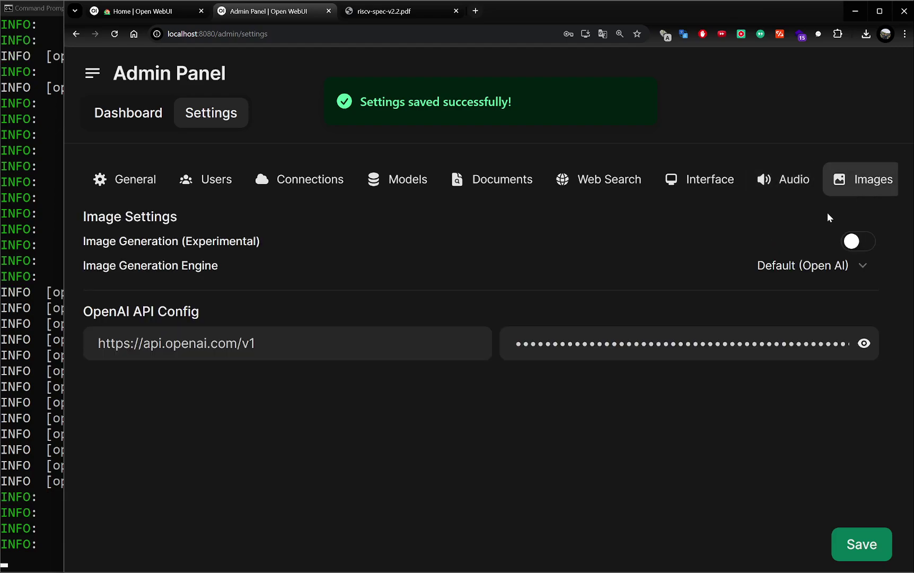
Step: Look through the Pipelines and Database admin settings
scroll(837, 186, down, 4)
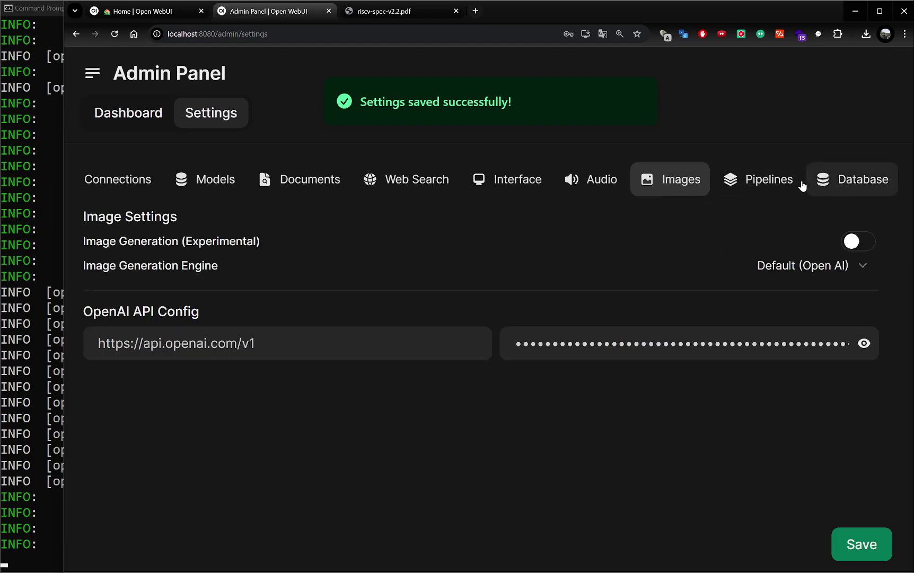
click(773, 181)
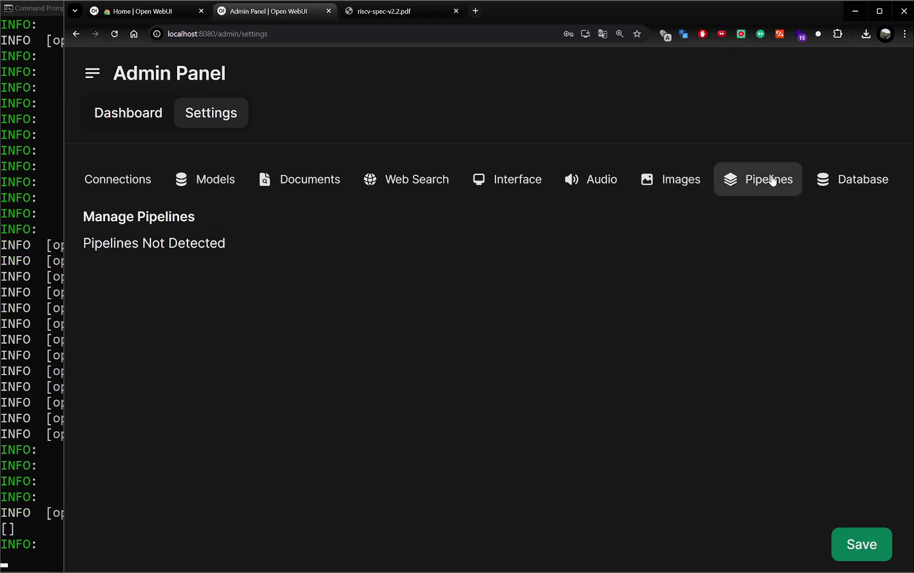
click(866, 181)
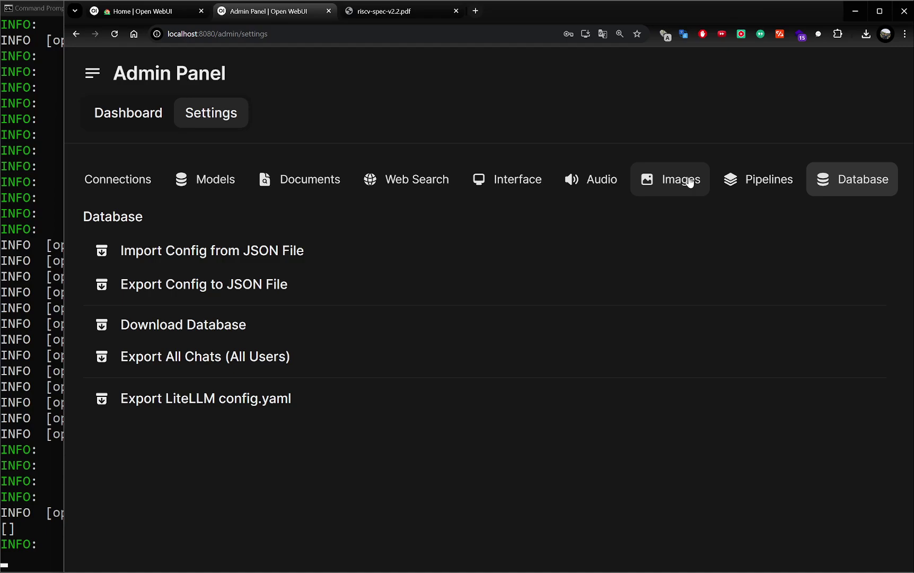
Step: Return to the admin panel, review the All Users list, then start a new empty chat
click(91, 75)
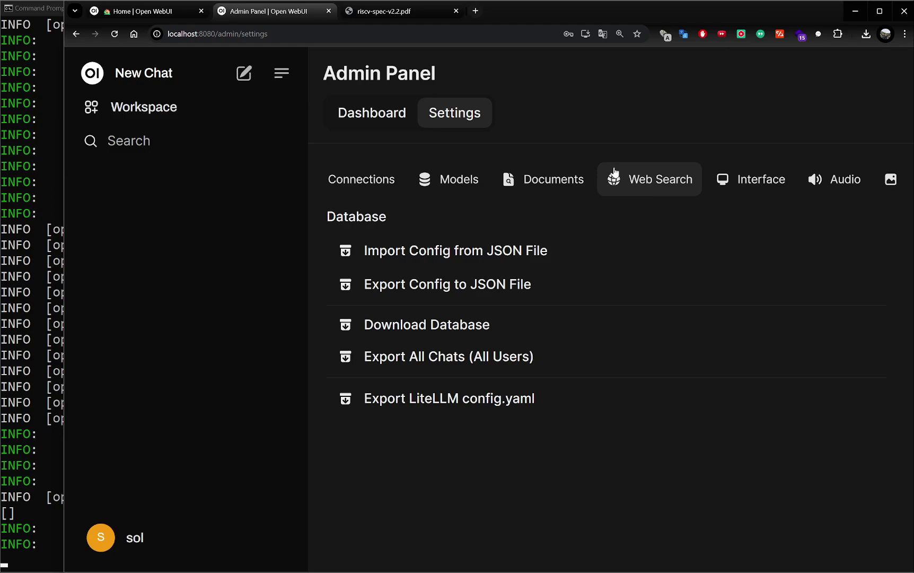
click(134, 550)
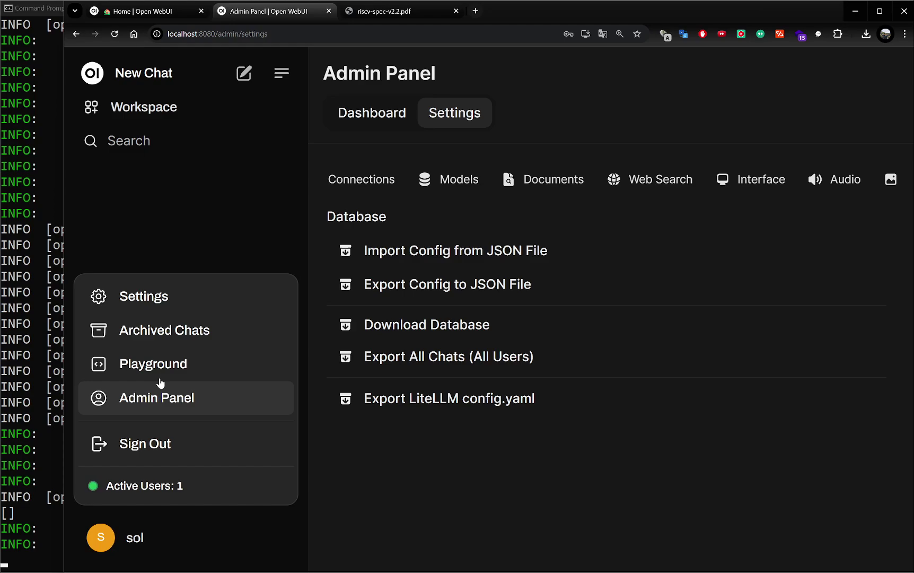
click(164, 301)
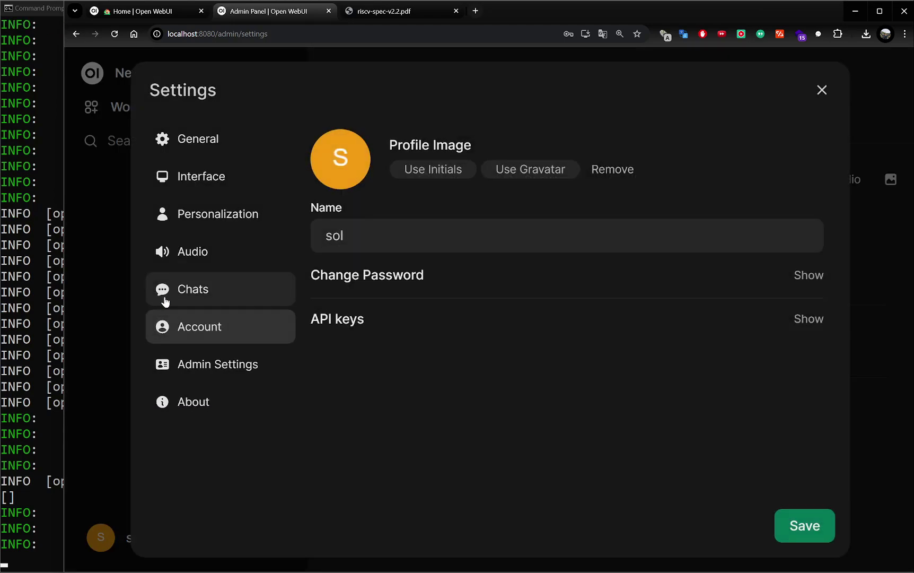
click(192, 373)
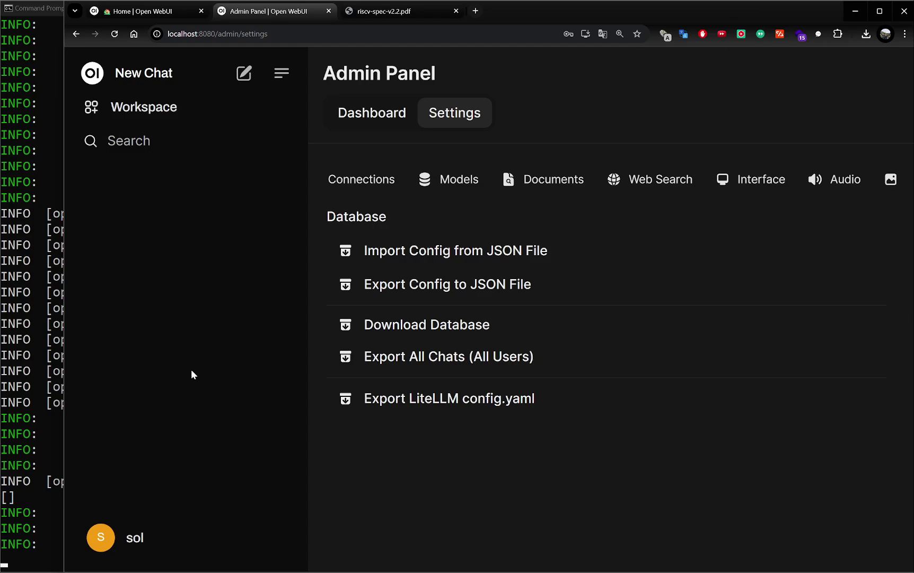
click(361, 124)
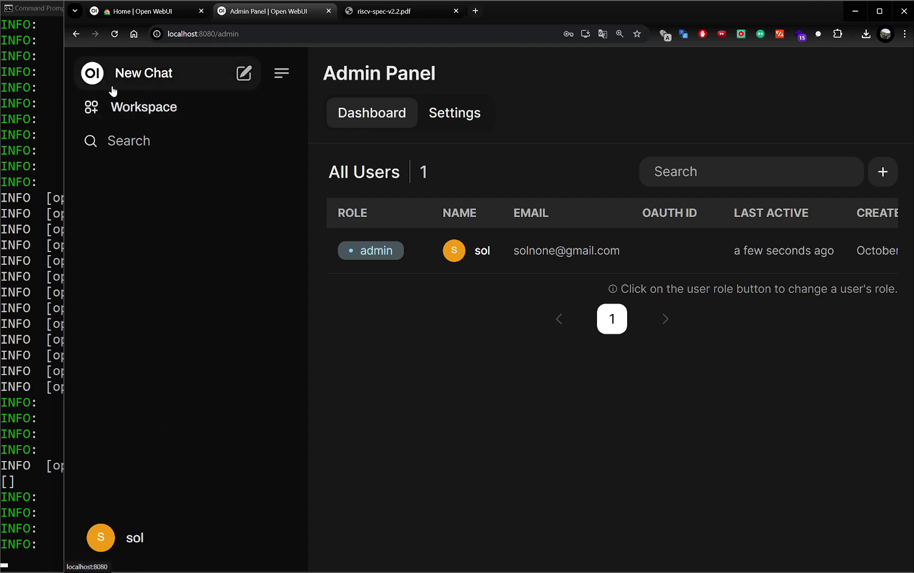
click(245, 74)
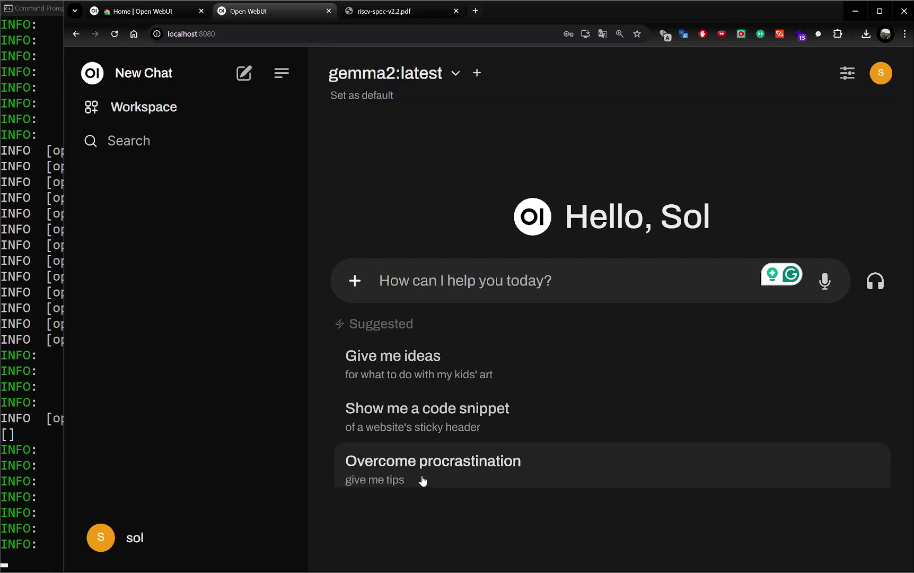
Step: Send gemma2 the 'Overcome procrastination' suggested prompt from the start screen
click(423, 480)
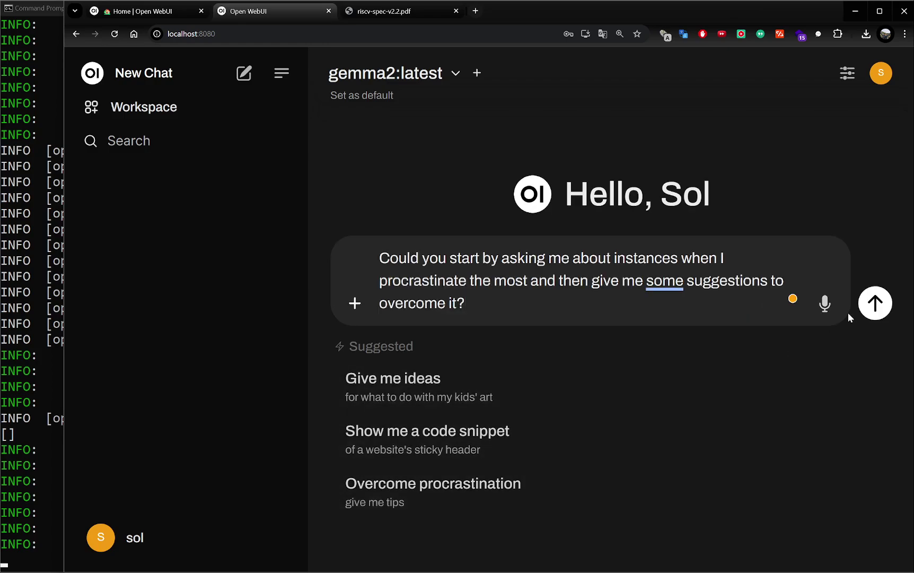
click(873, 303)
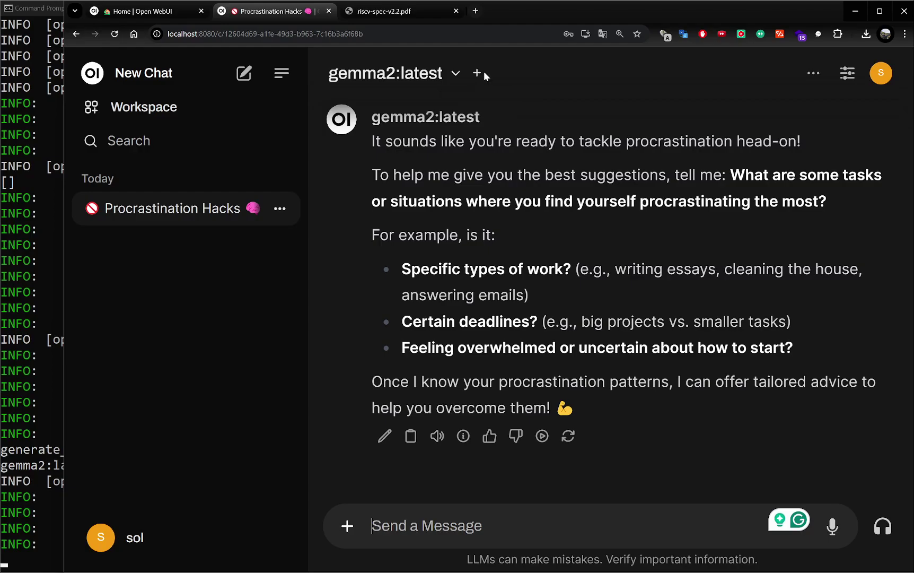
Step: Add llama3.1:8b as the second model slot beside gemma2:latest
click(480, 74)
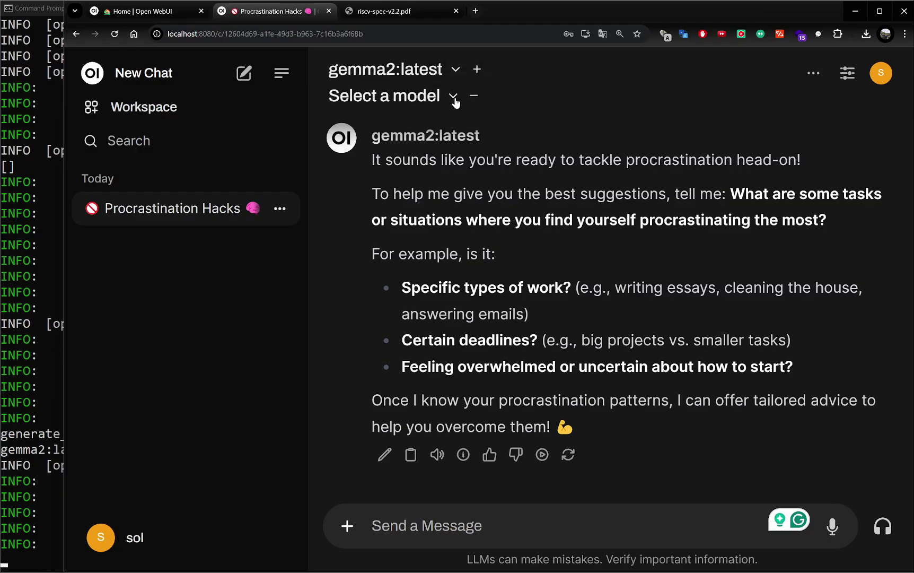
click(454, 99)
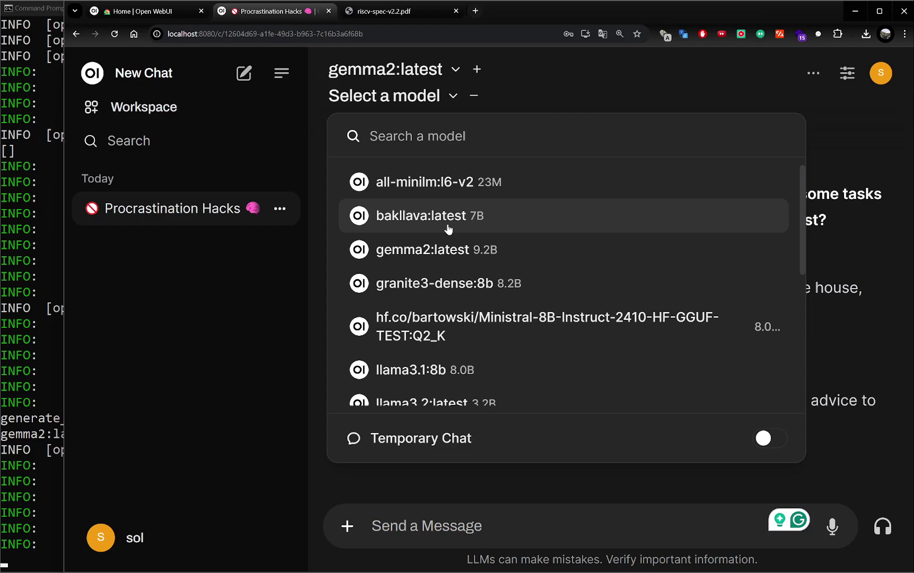
scroll(446, 366, down, 1)
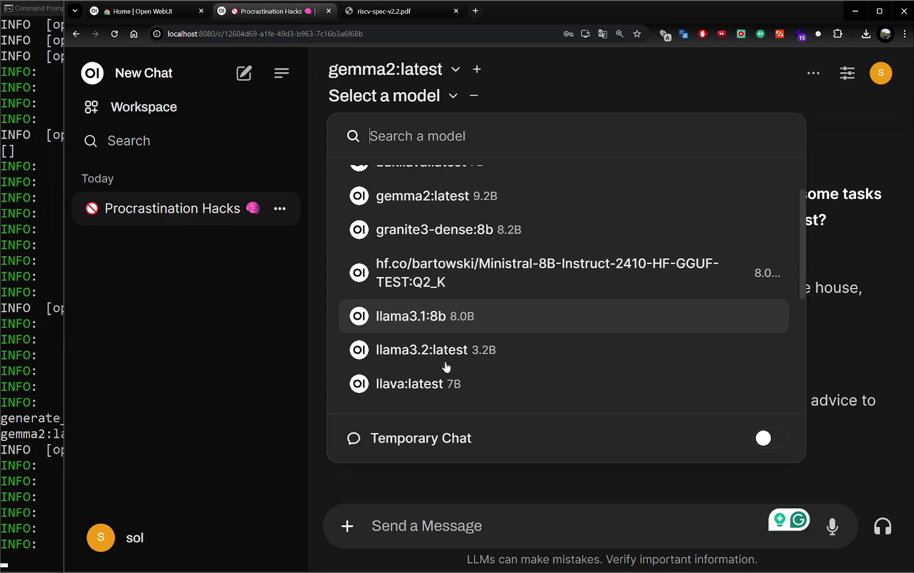
click(453, 322)
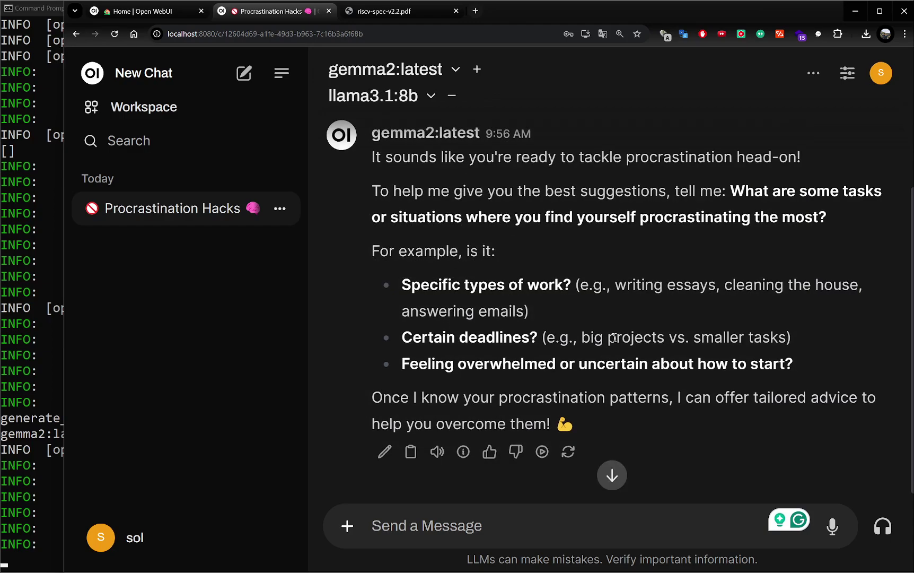
scroll(618, 339, down, 1)
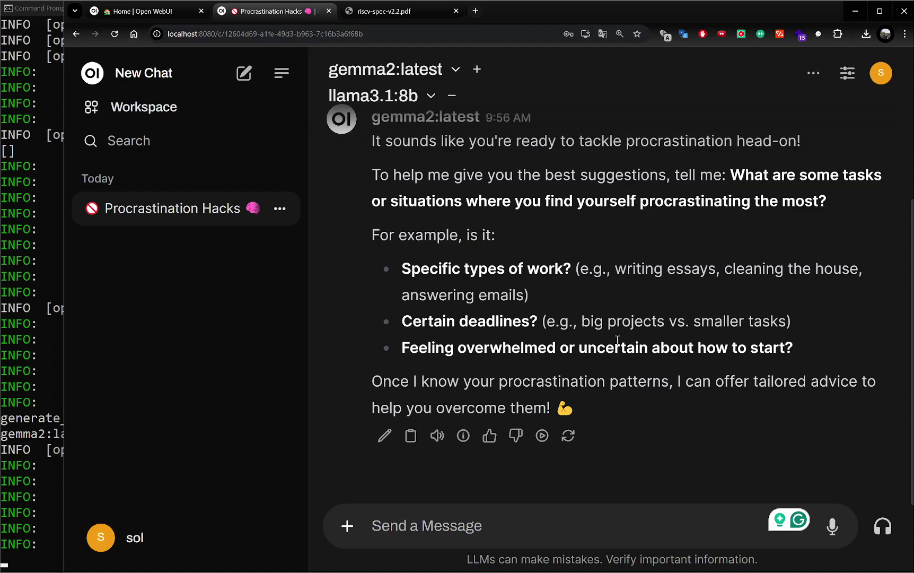
scroll(617, 339, up, 3)
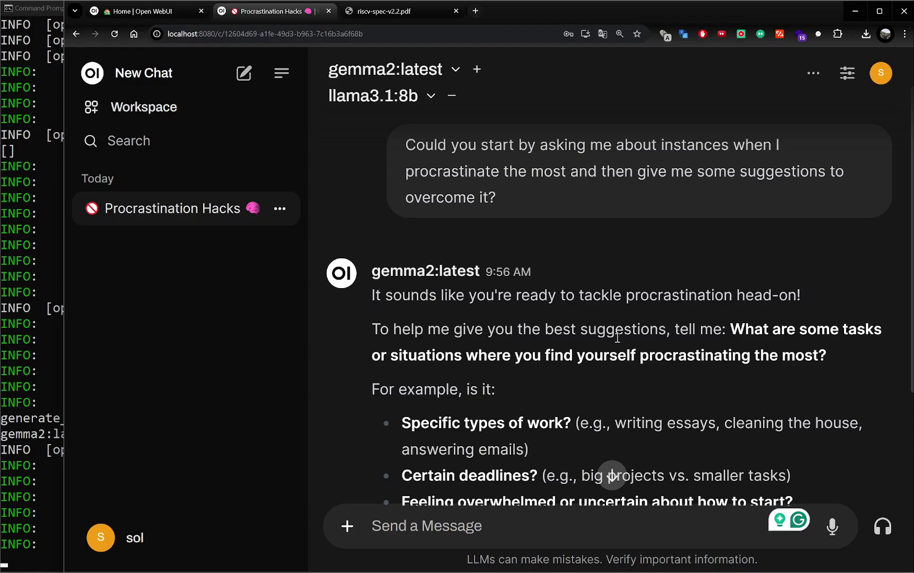
scroll(617, 338, down, 3)
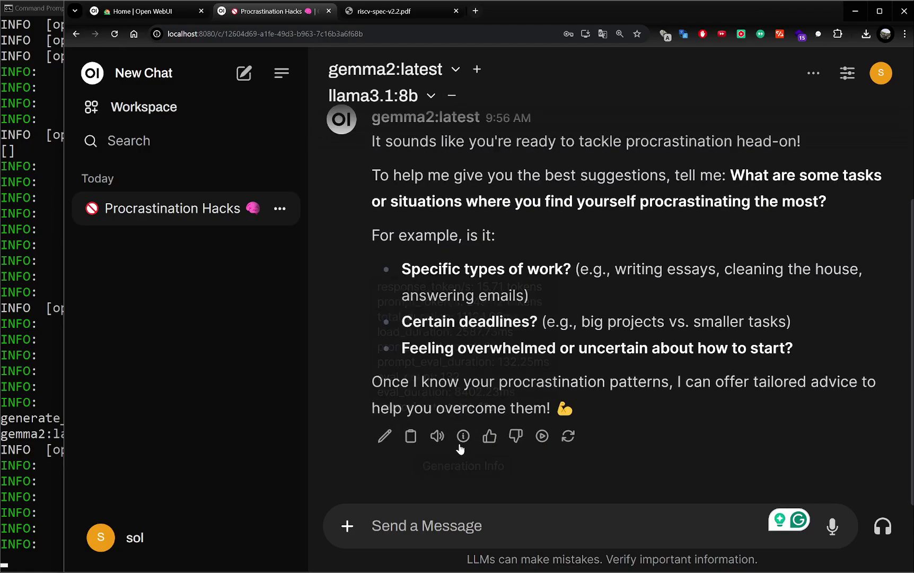
Step: Attach riscv-spec-v2.2.pdf from Downloads to the message
click(348, 527)
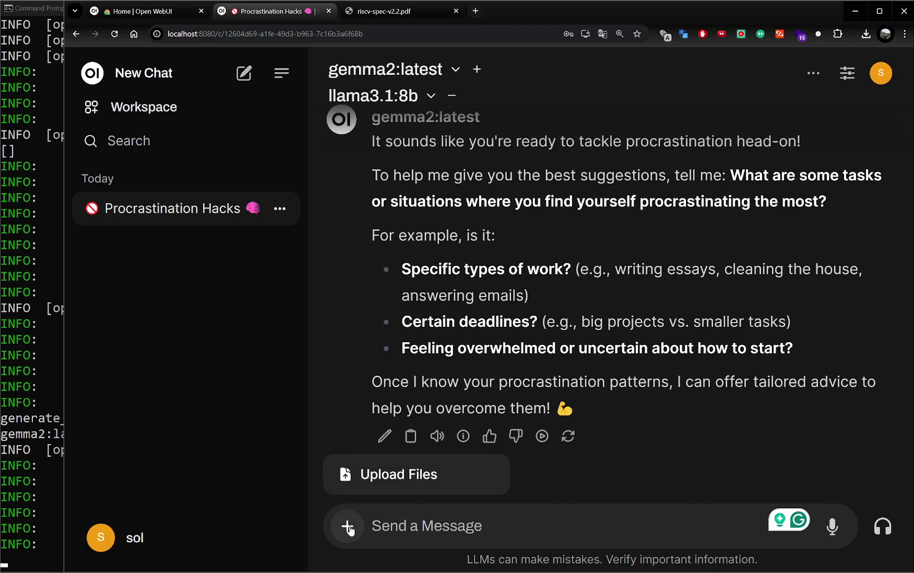
click(375, 481)
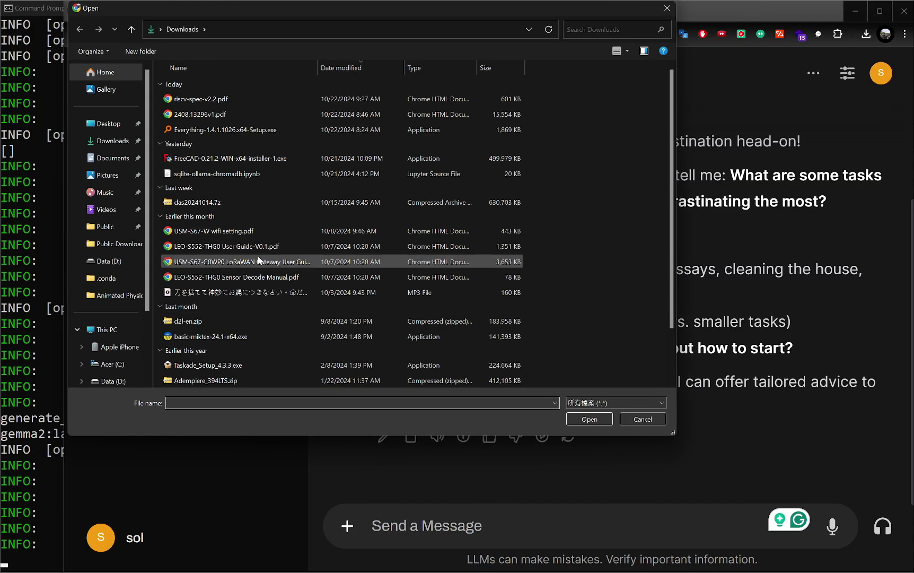
click(208, 99)
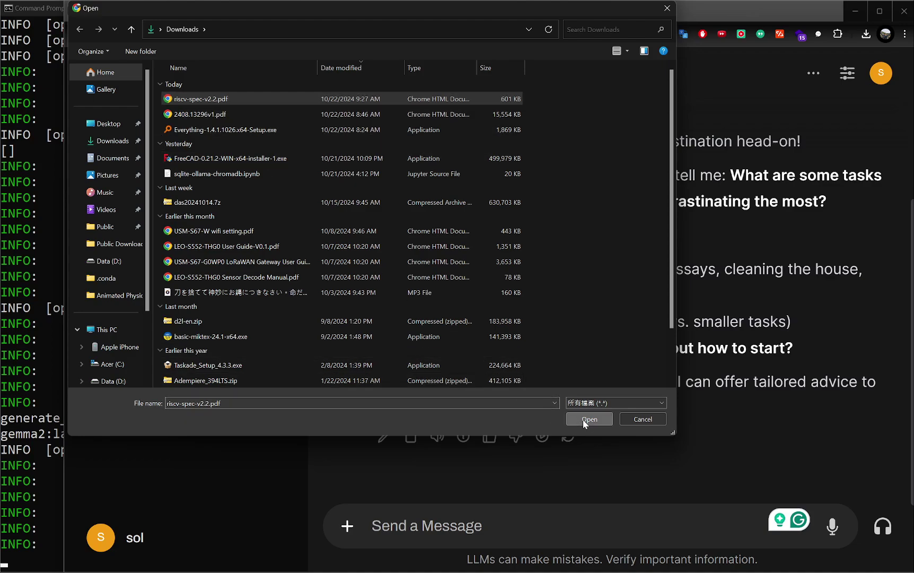
click(582, 419)
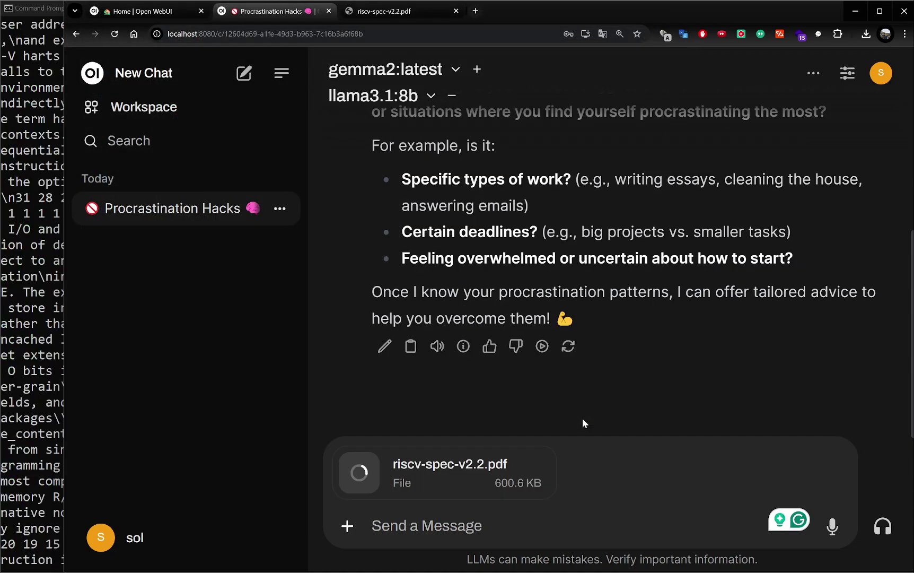
Step: Copy the selected standardized-subset-names phrase from the RISC-V spec PDF, then return to the chat
click(399, 15)
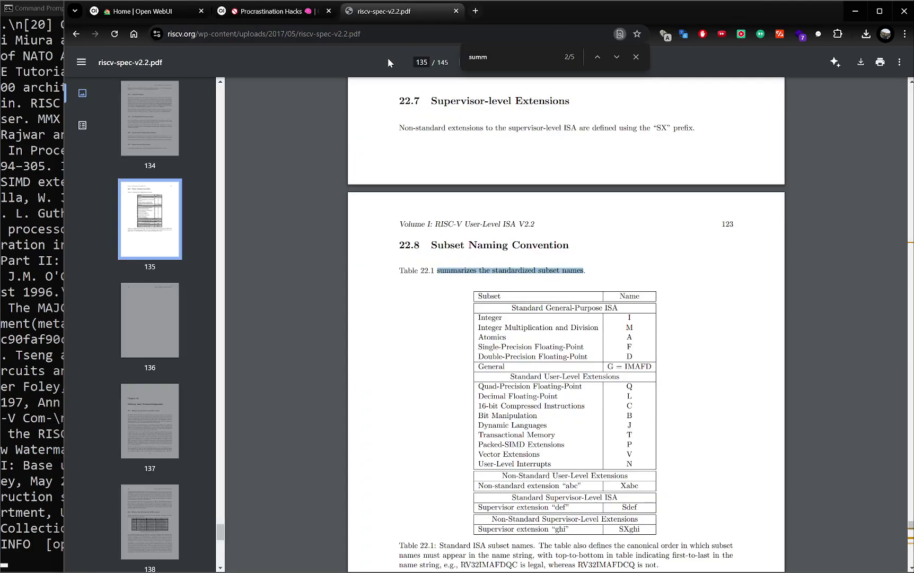
right_click(475, 273)
click(500, 283)
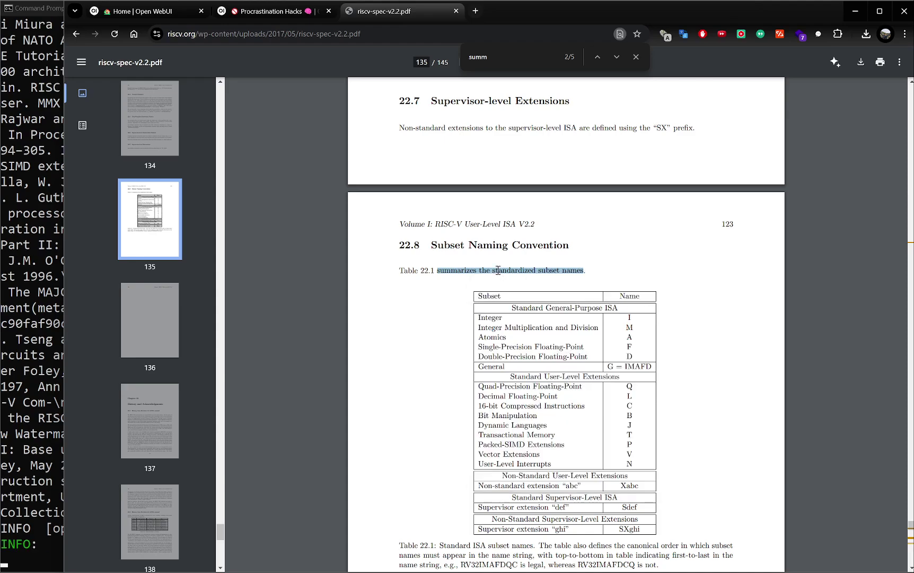
click(253, 13)
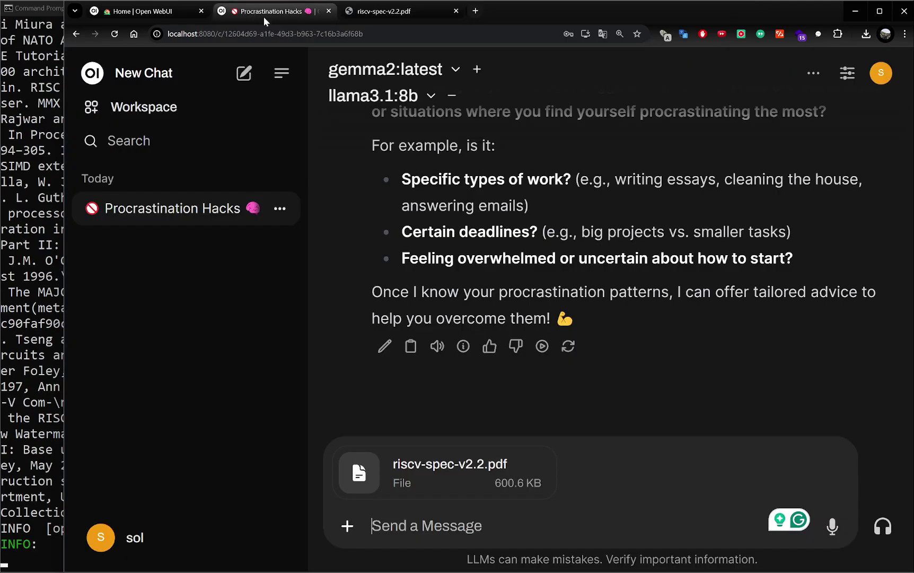
Step: Paste the copied subset-names phrase, send it with the PDF, and widen the chat view
click(538, 512)
key(ctrl+v)
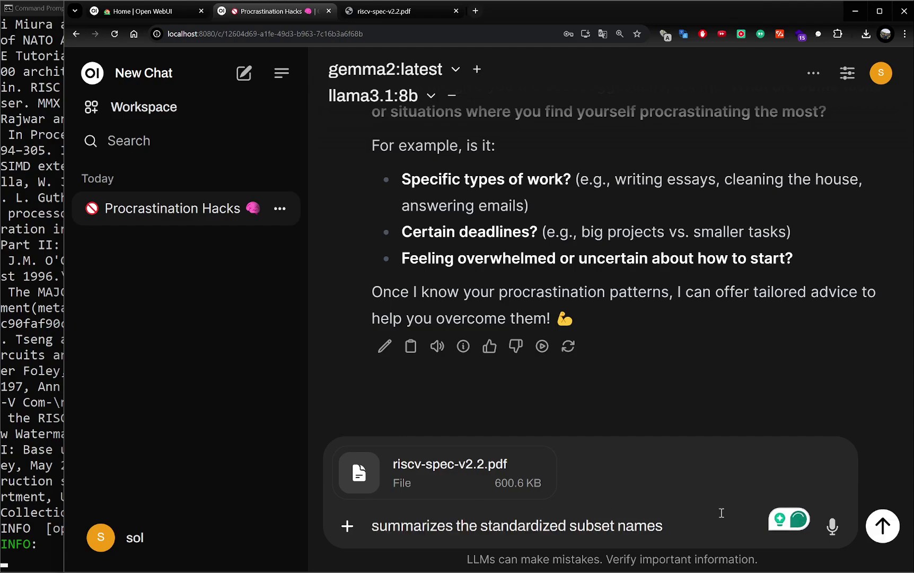
click(882, 525)
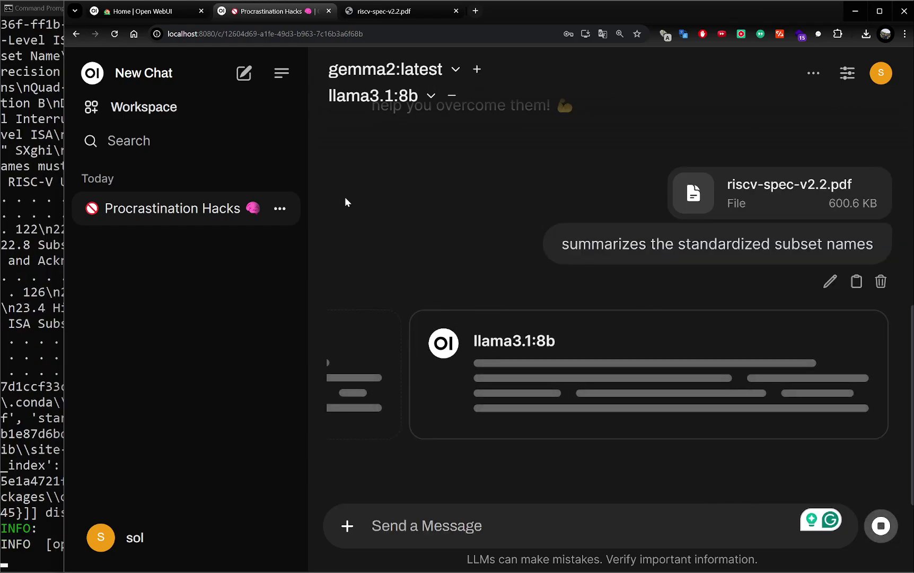
click(282, 75)
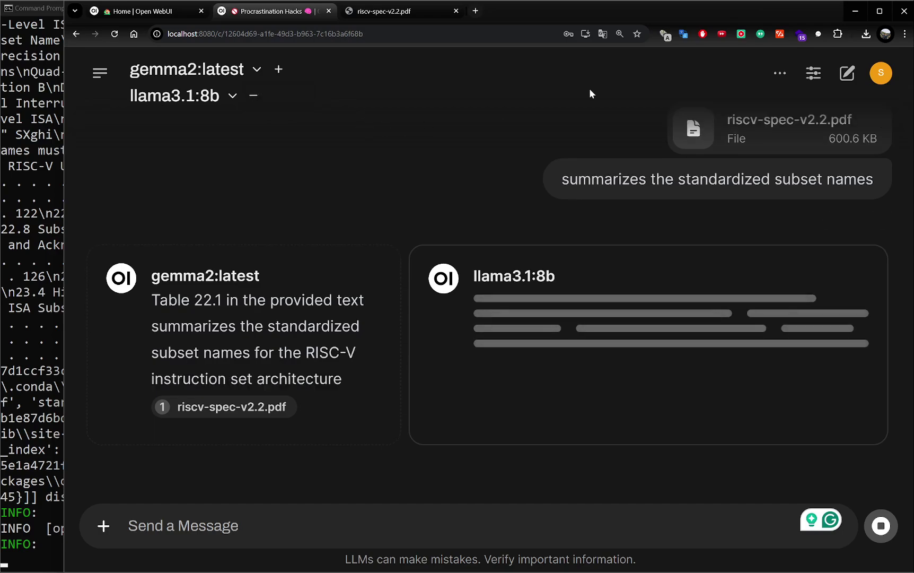
click(878, 13)
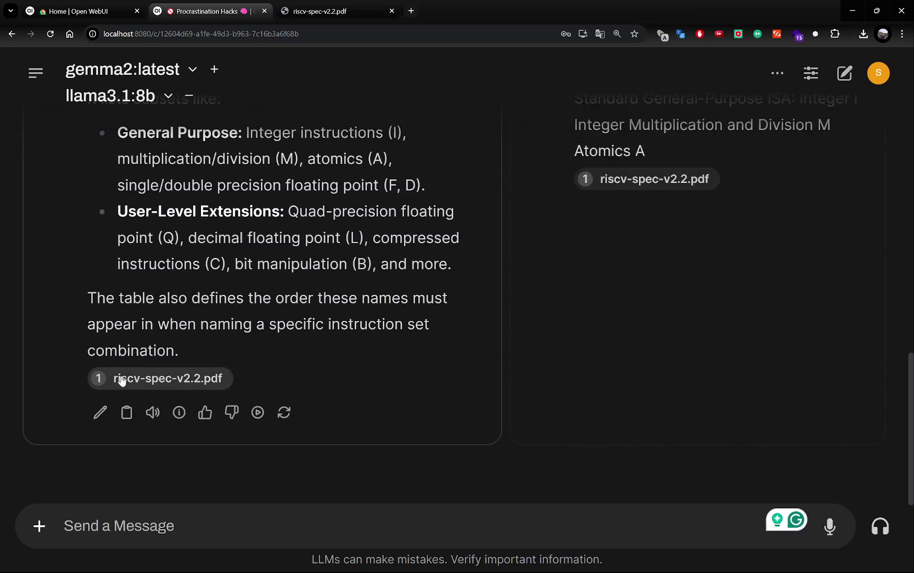
Step: Inspect the riscv-spec-v2.2.pdf passages cited by the first answer, then close the citation
click(97, 379)
scroll(187, 330, down, 8)
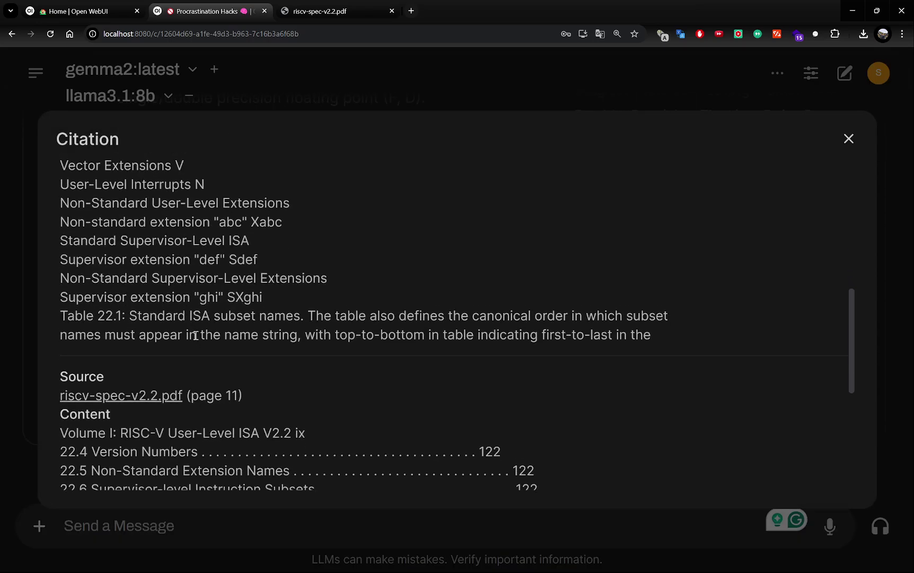
scroll(198, 339, down, 5)
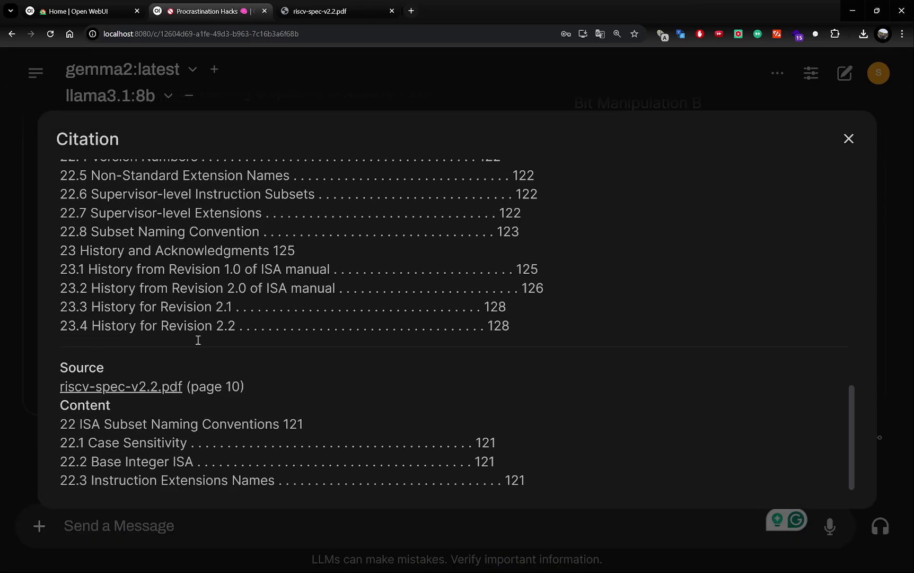
scroll(206, 341, up, 5)
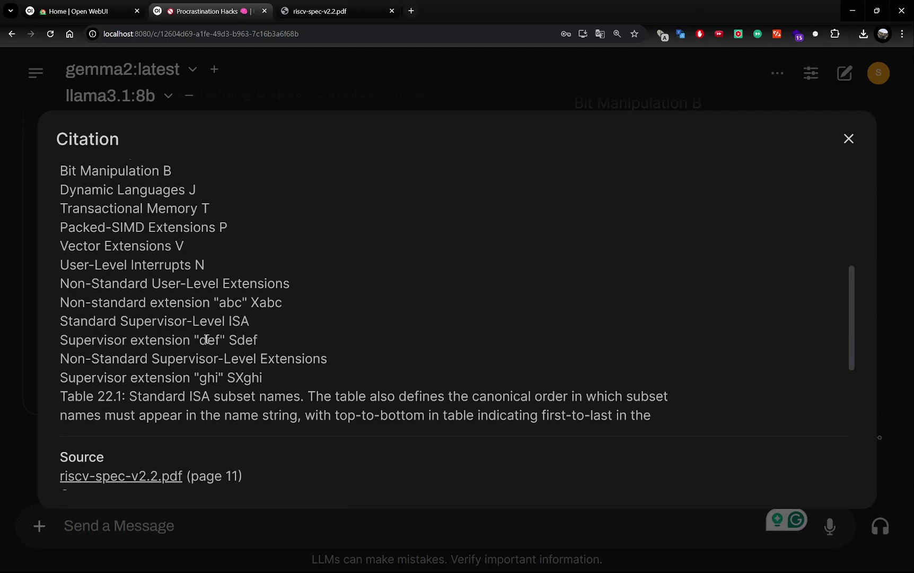
click(847, 141)
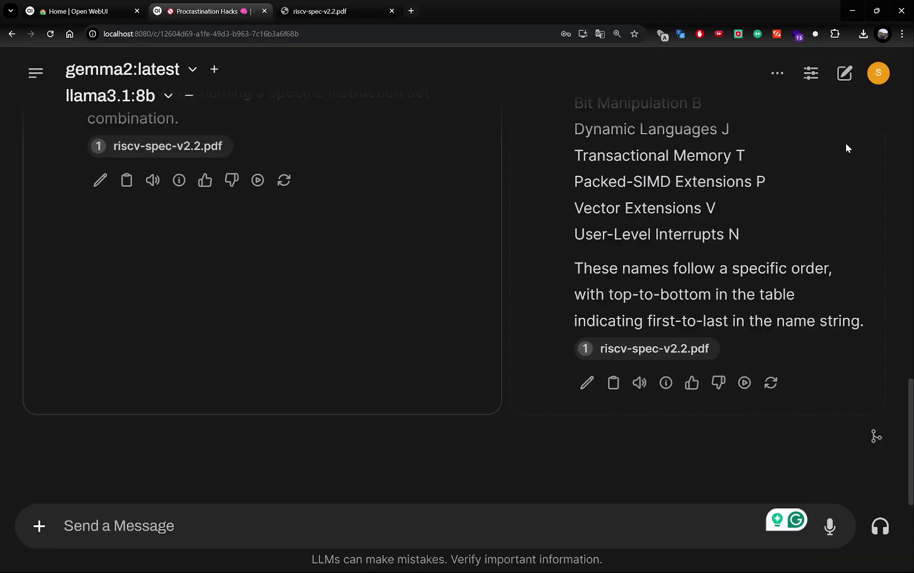
scroll(747, 249, up, 7)
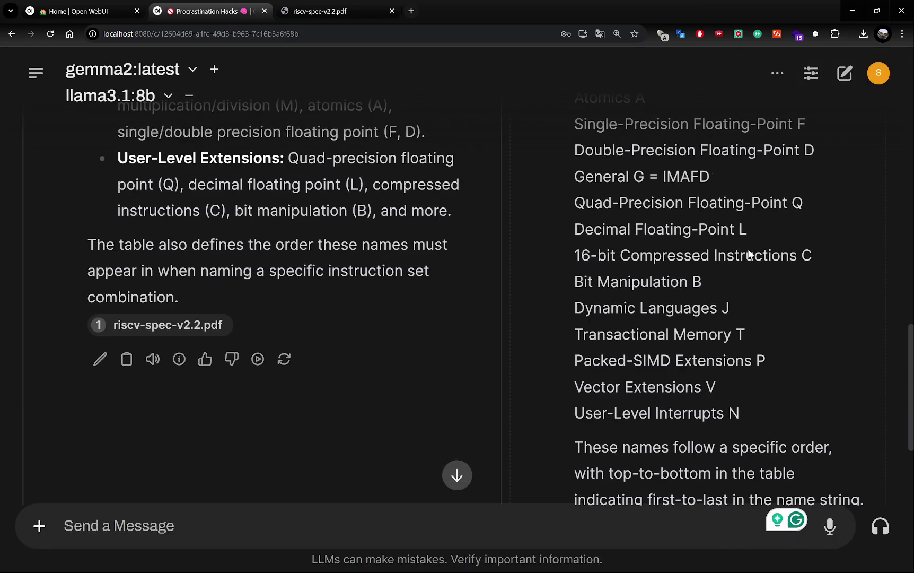
scroll(748, 248, up, 1)
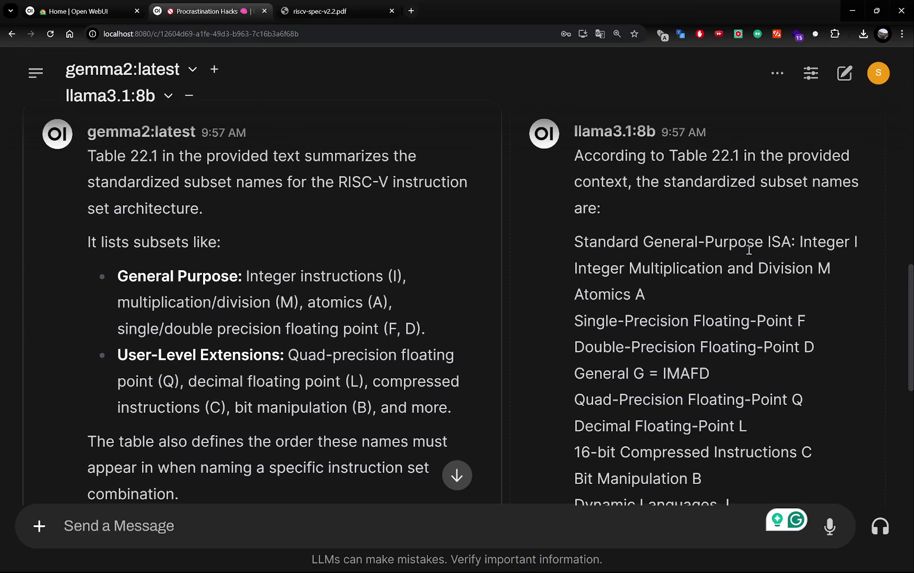
scroll(749, 249, down, 2)
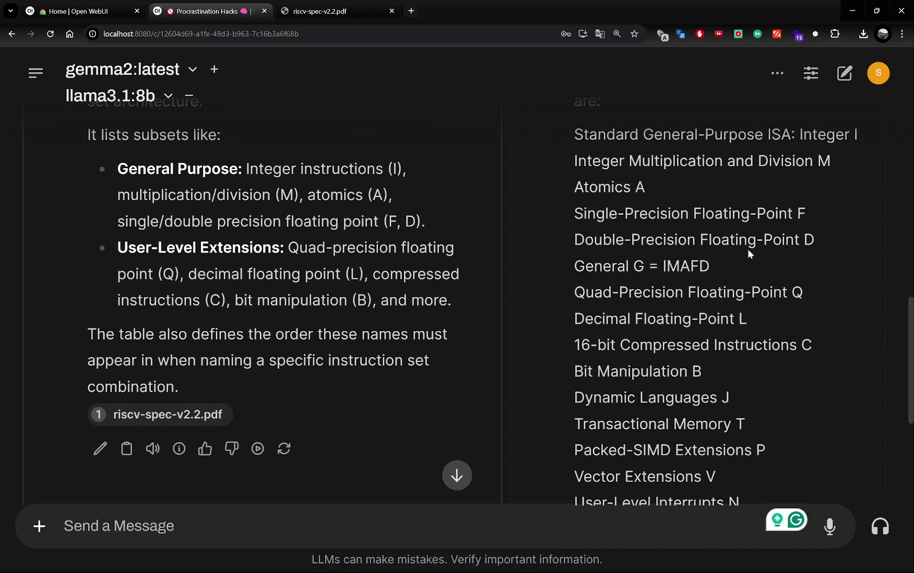
scroll(748, 249, down, 4)
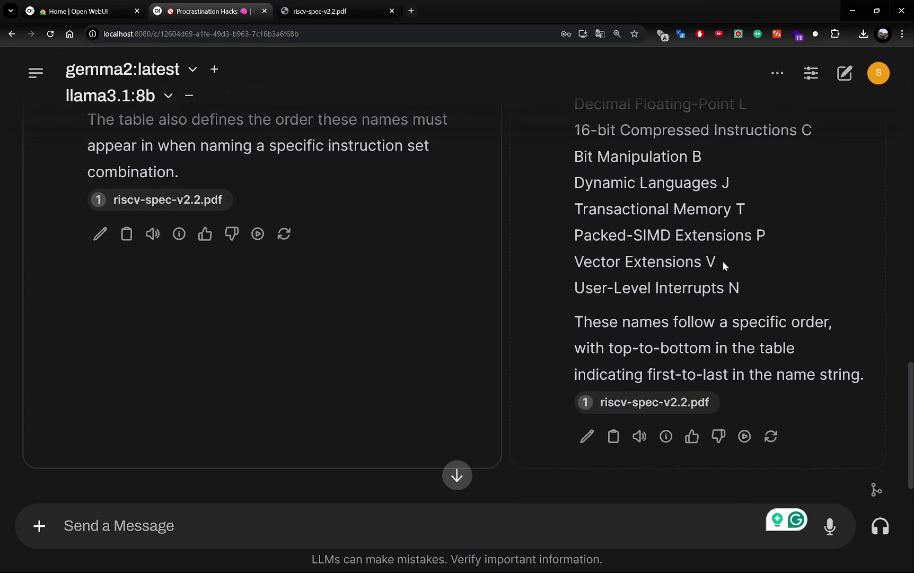
scroll(833, 312, down, 1)
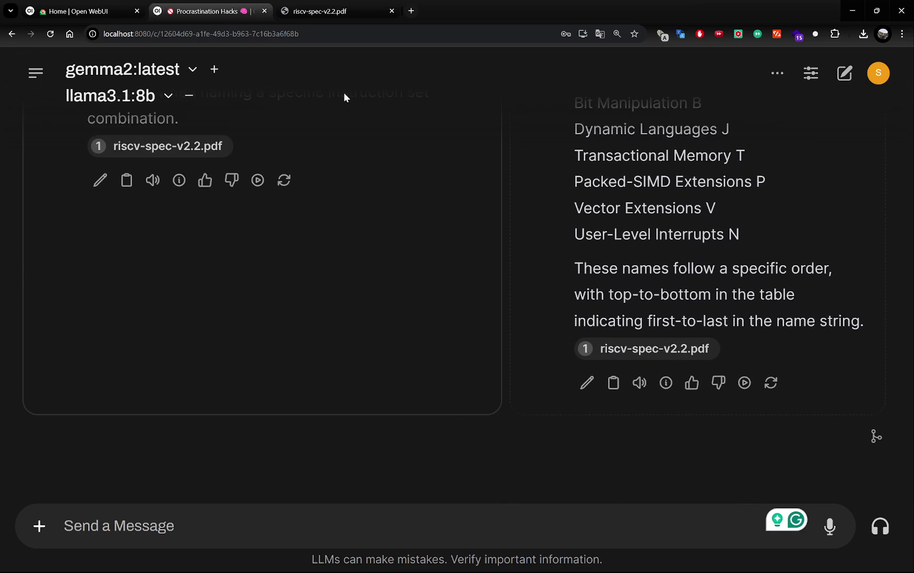
Step: Check the RISC-V spec PDF, then review both models' answers side by side
click(342, 11)
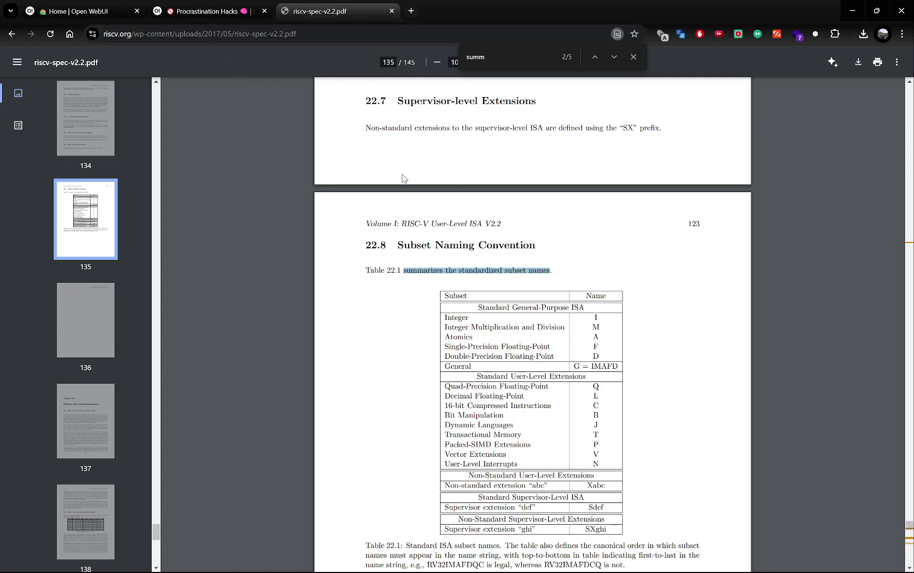
scroll(403, 178, down, 3)
scroll(403, 179, down, 1)
click(183, 12)
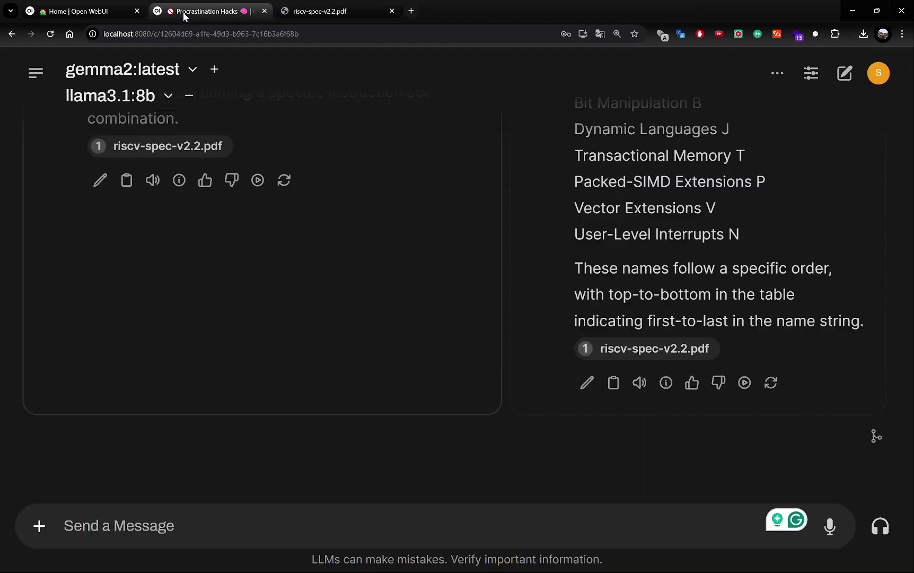
scroll(532, 279, up, 5)
scroll(532, 278, up, 5)
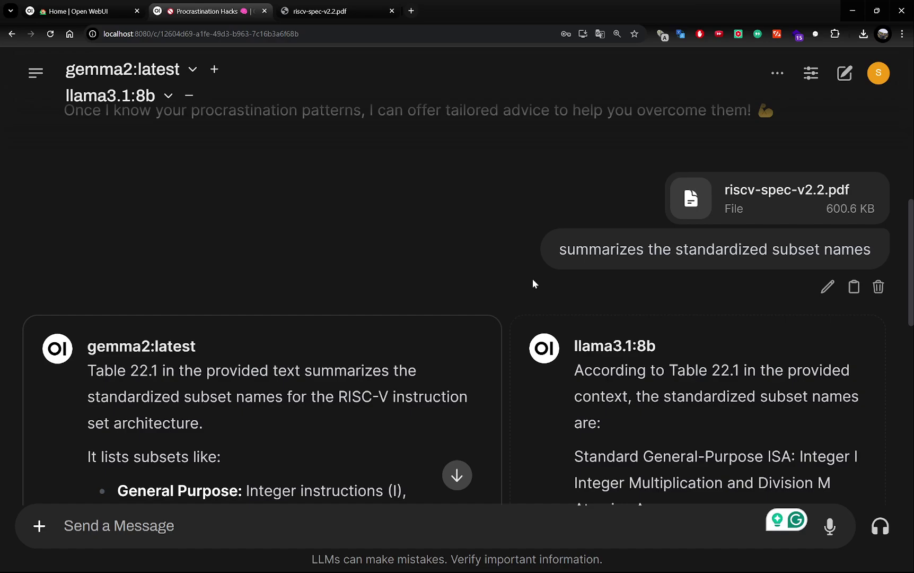
scroll(532, 278, down, 3)
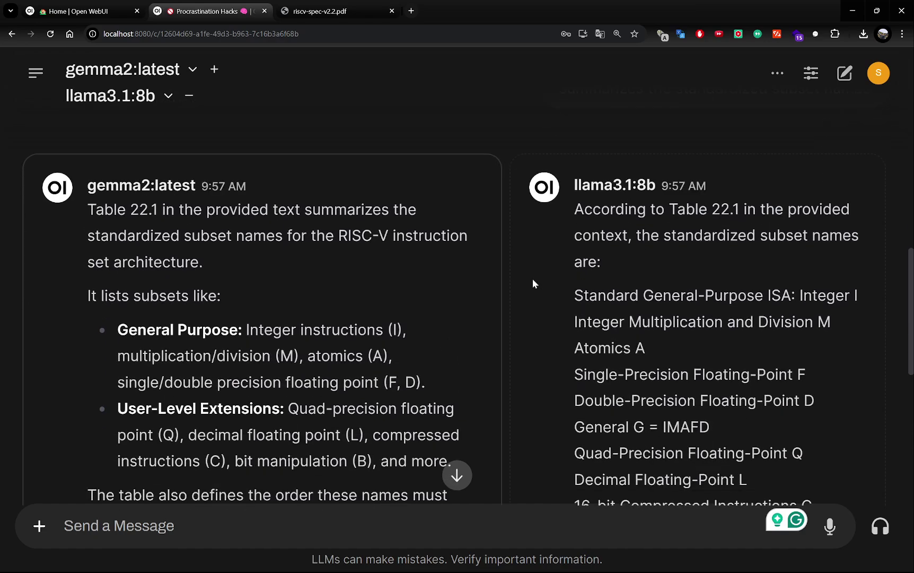
scroll(533, 284, down, 2)
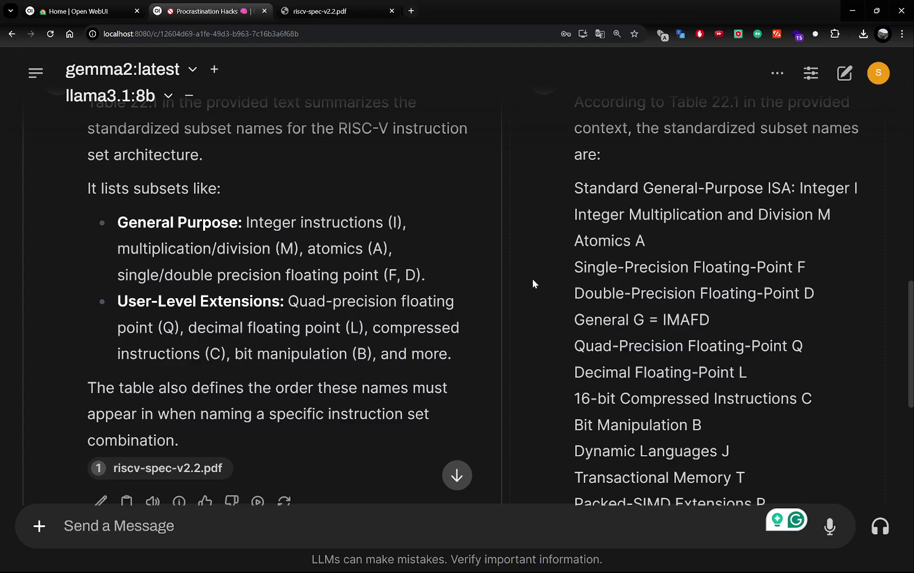
scroll(533, 282, down, 3)
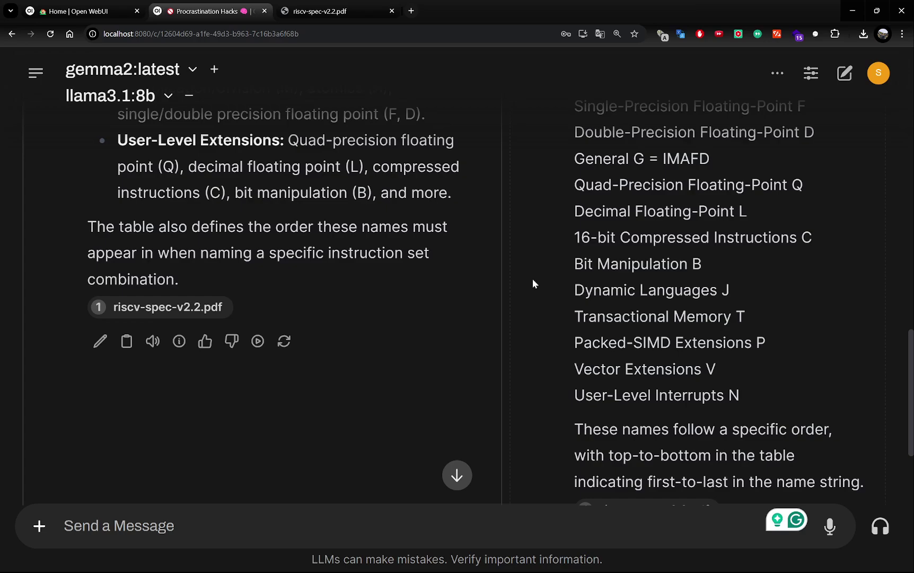
scroll(533, 282, down, 5)
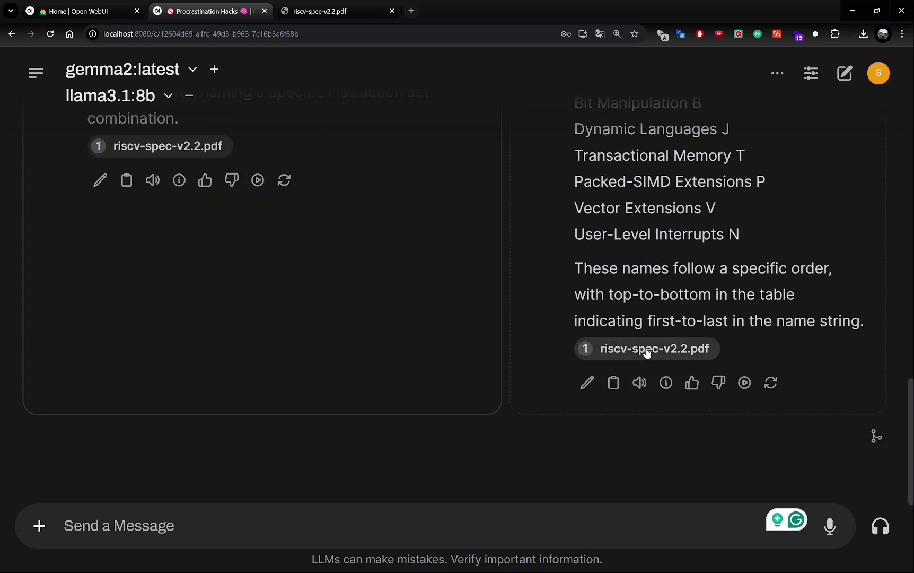
Step: Choose the llama3.1:8b answer as preferred and check its riscv-spec-v2.2.pdf citation
click(646, 350)
click(576, 347)
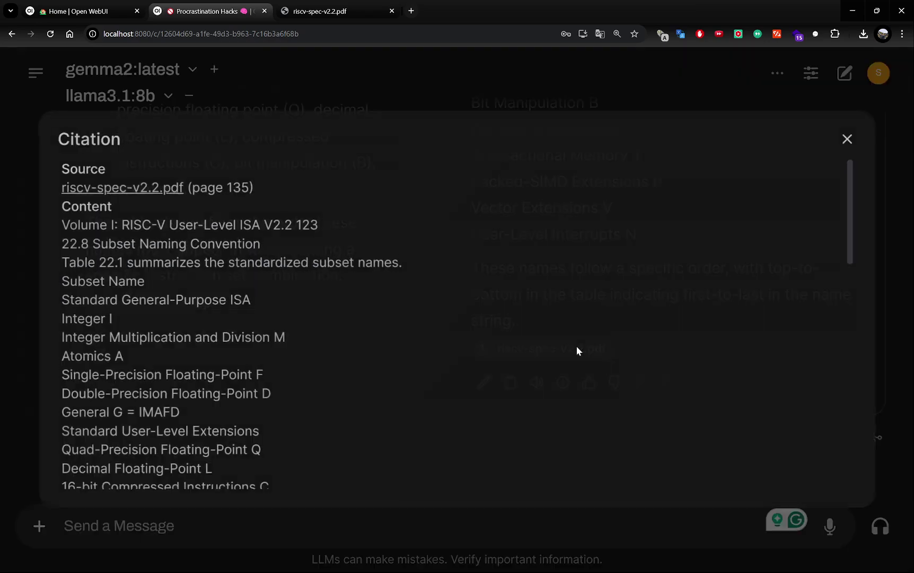
scroll(569, 326, down, 10)
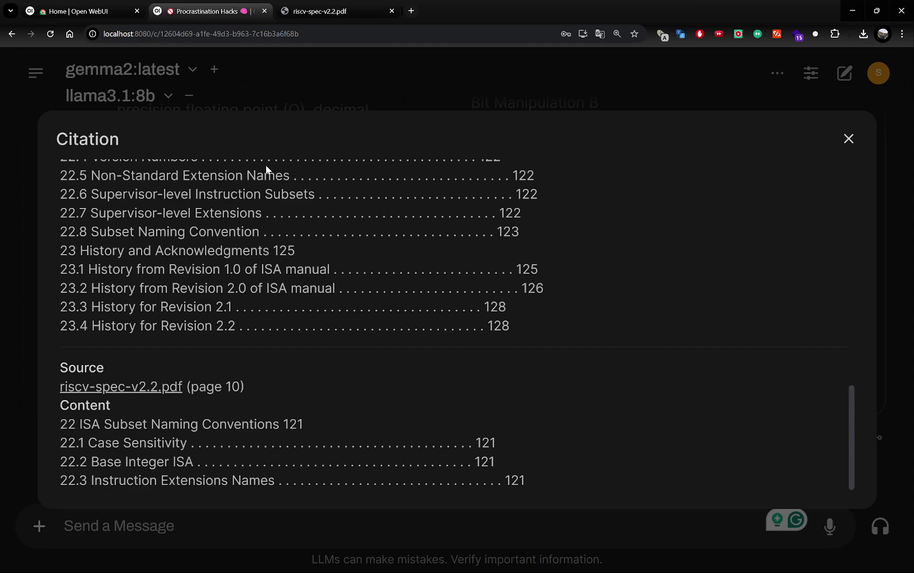
click(849, 139)
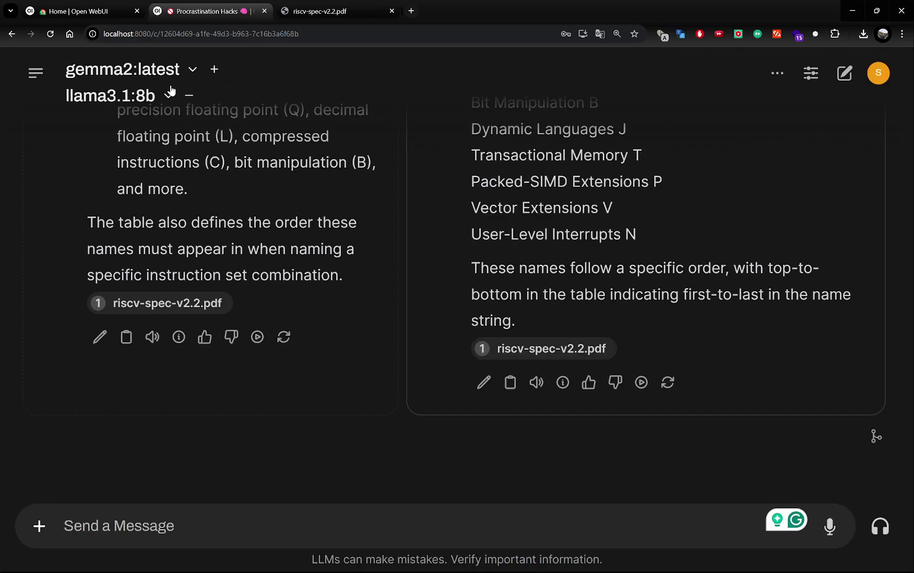
scroll(175, 159, up, 5)
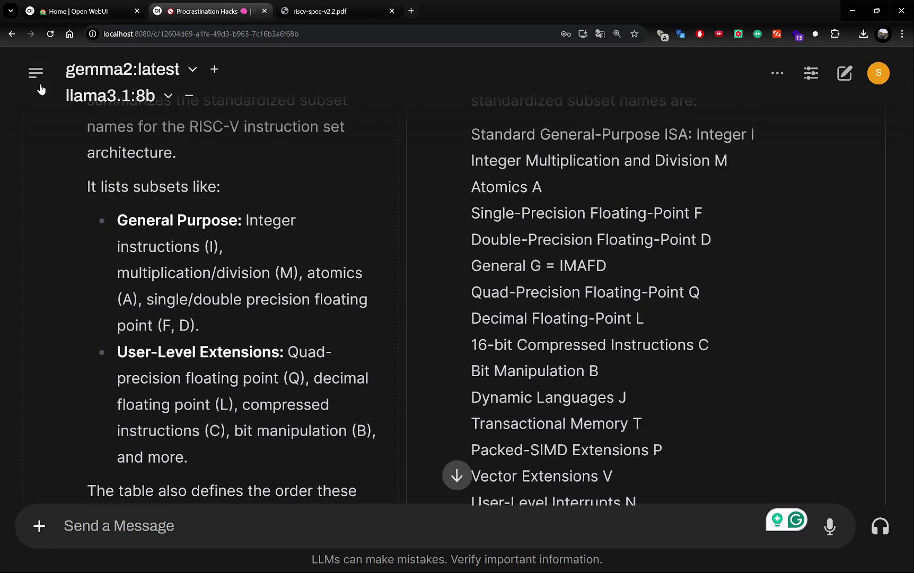
Step: Start a new gemma2:latest chat and dictate 'What is DNA?' into the message box
click(36, 74)
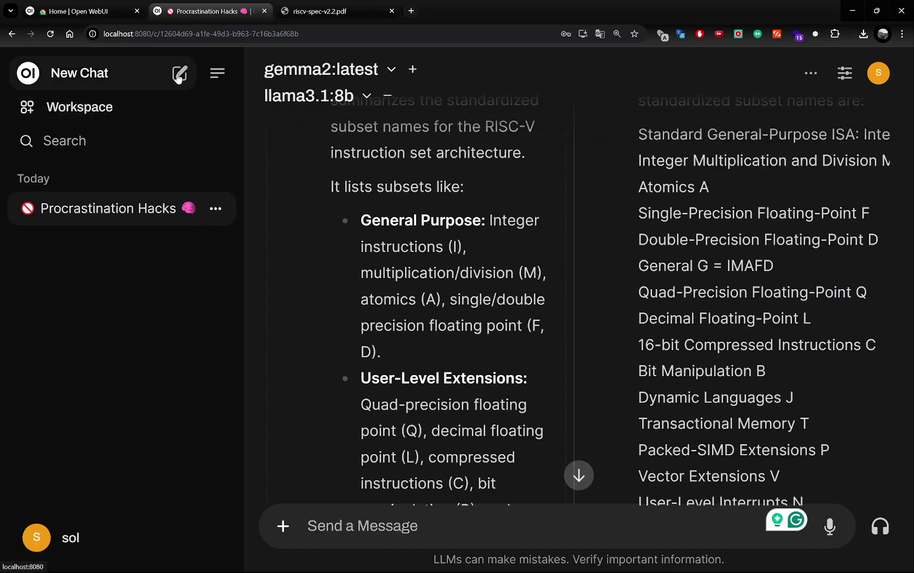
click(180, 74)
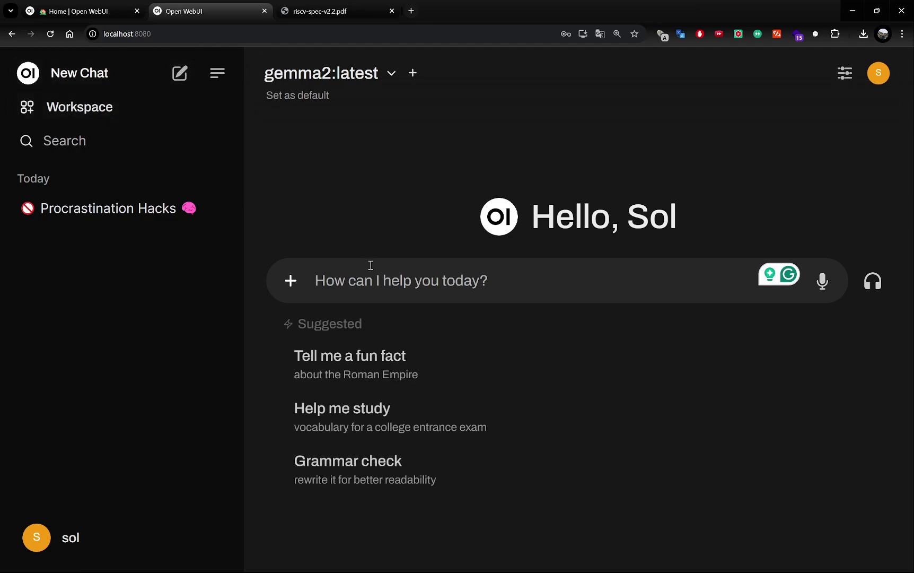
click(823, 281)
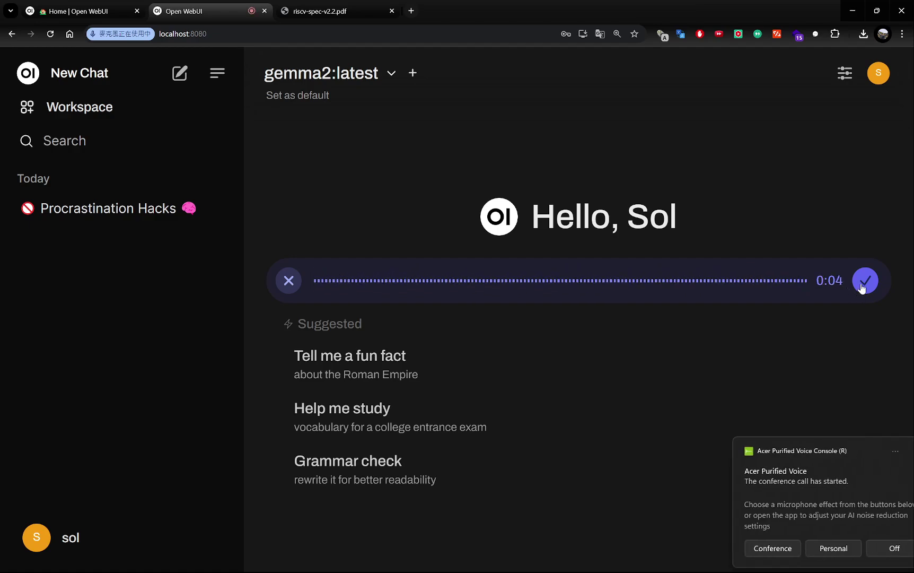
click(862, 282)
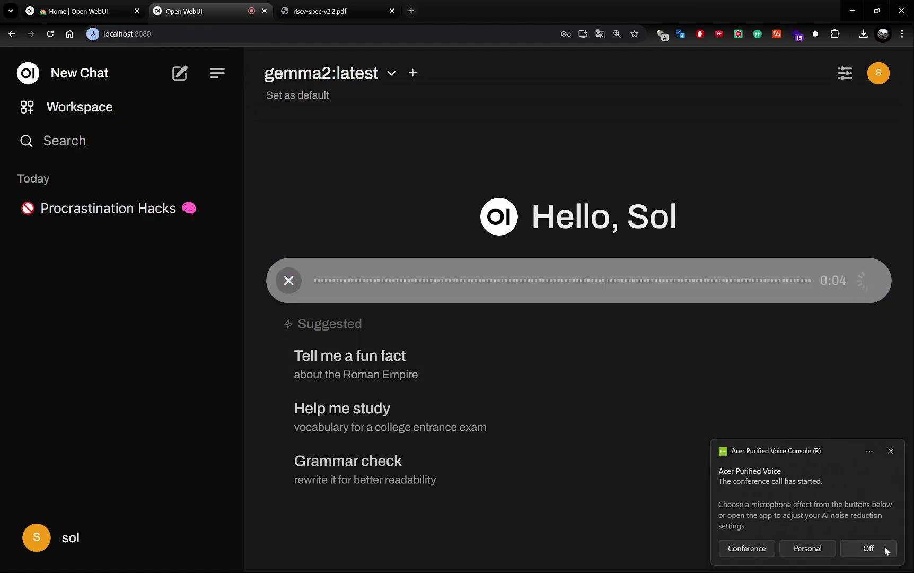
click(868, 547)
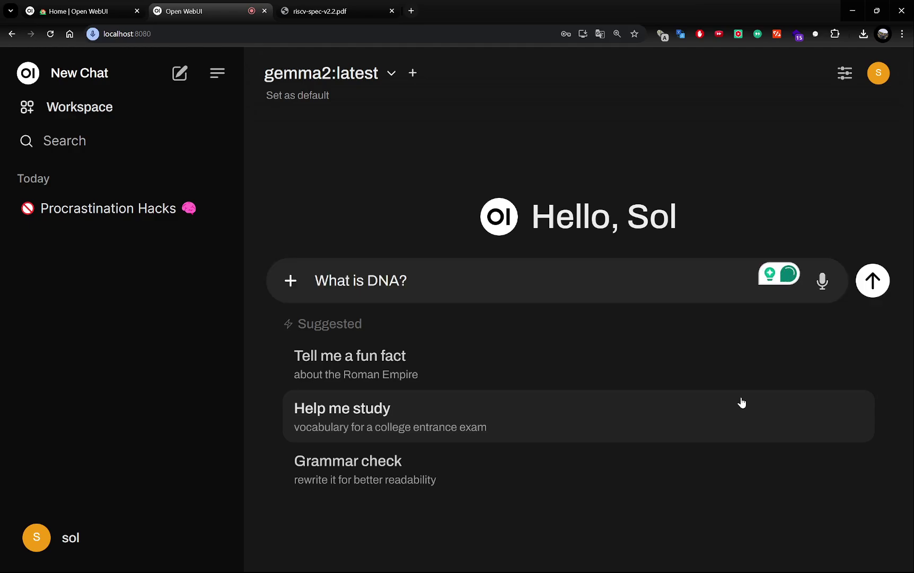
Step: Send the transcribed 'What is DNA?' question to gemma2:latest
click(873, 280)
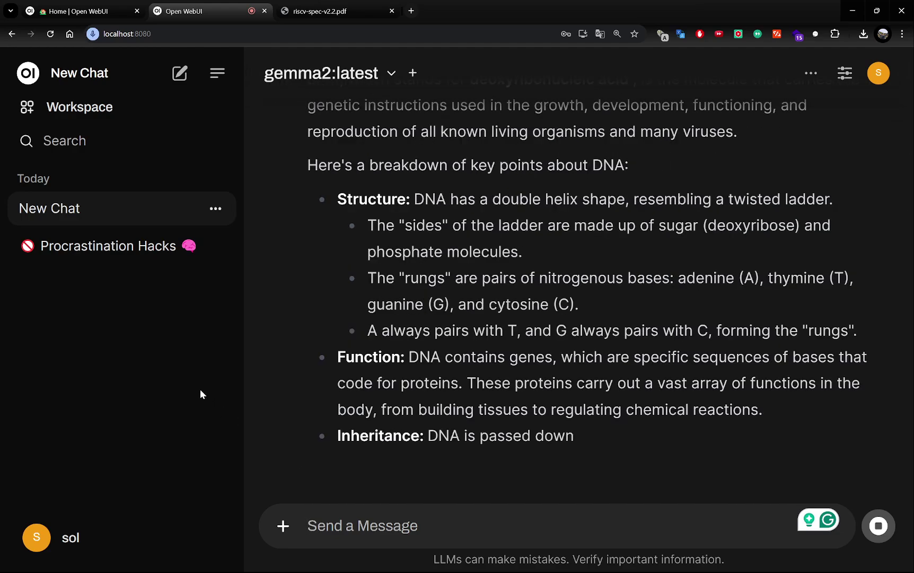
Step: Look through the server-wide Audio and Image settings in Admin Settings
click(40, 530)
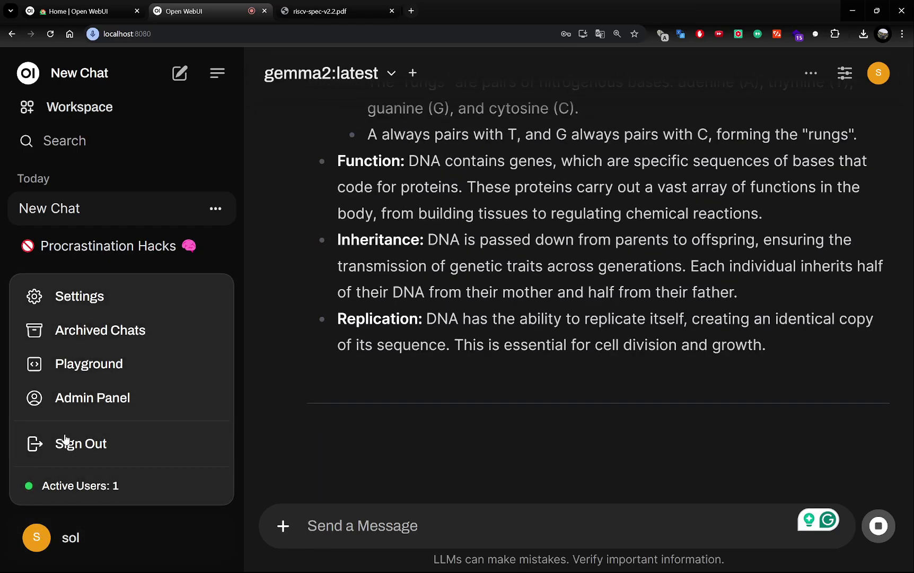
click(86, 301)
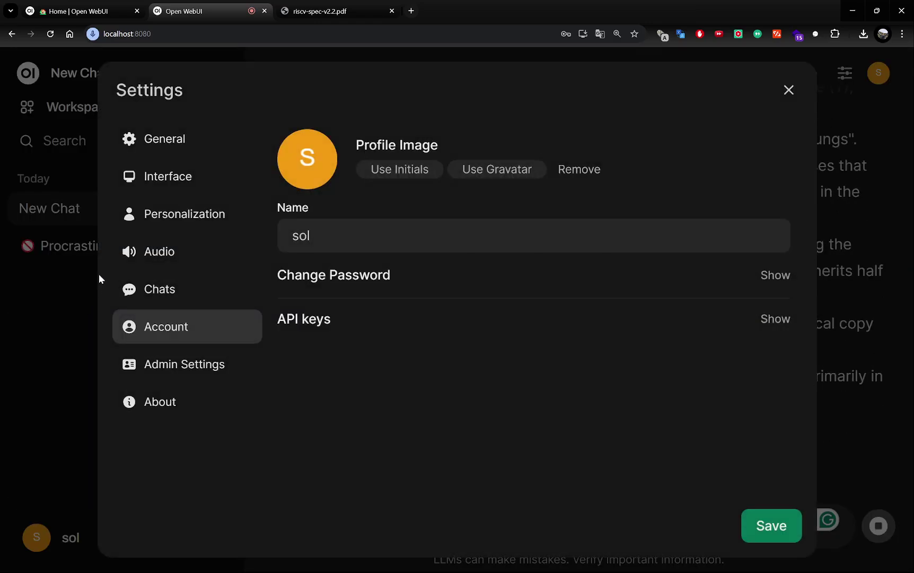
click(154, 366)
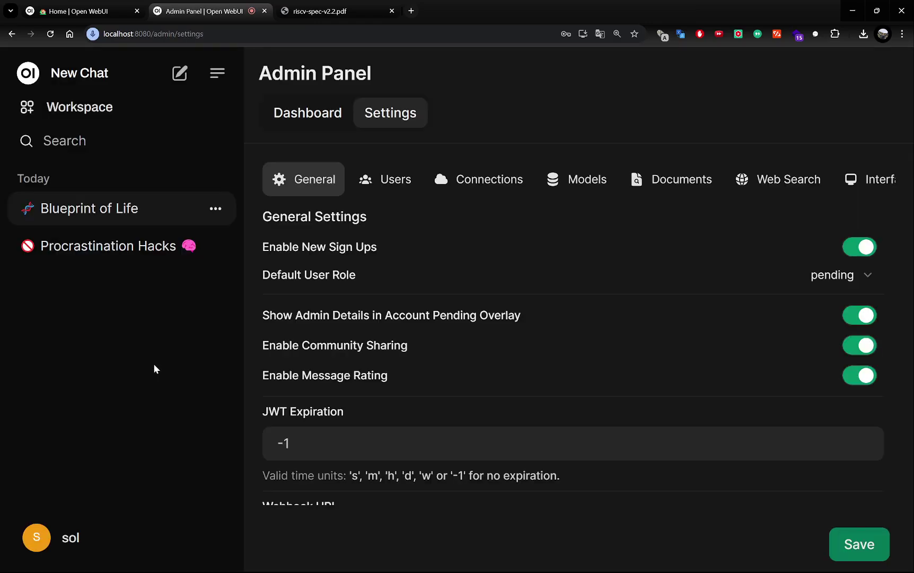
scroll(759, 182, right, 5)
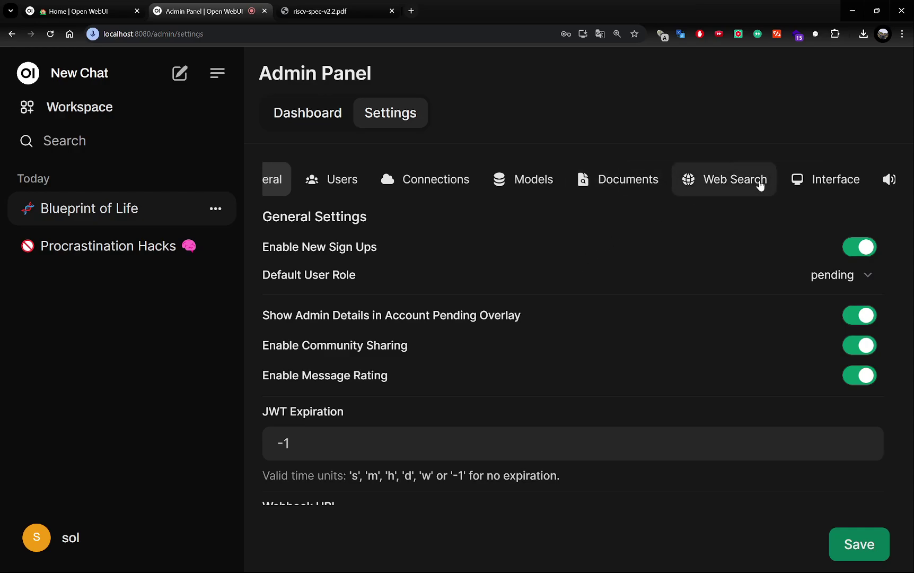
click(688, 184)
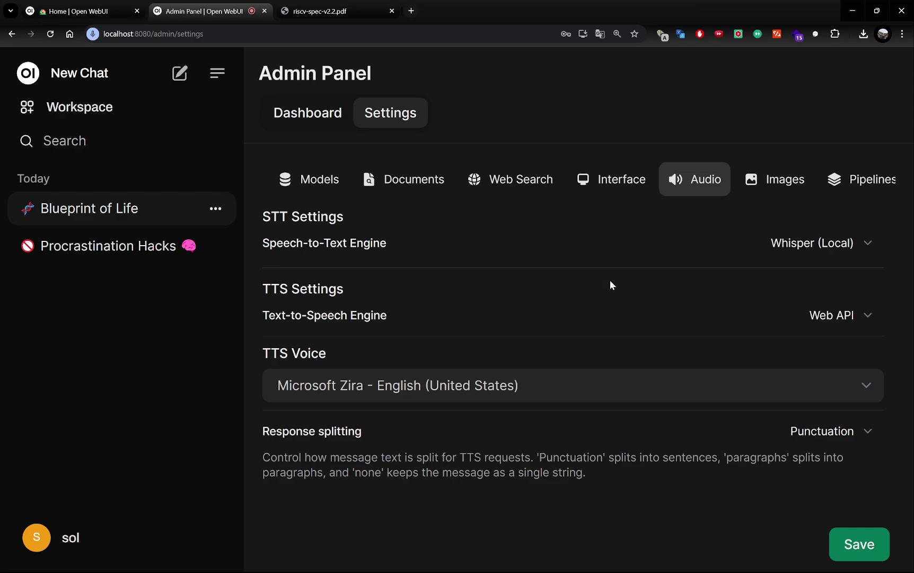
click(787, 185)
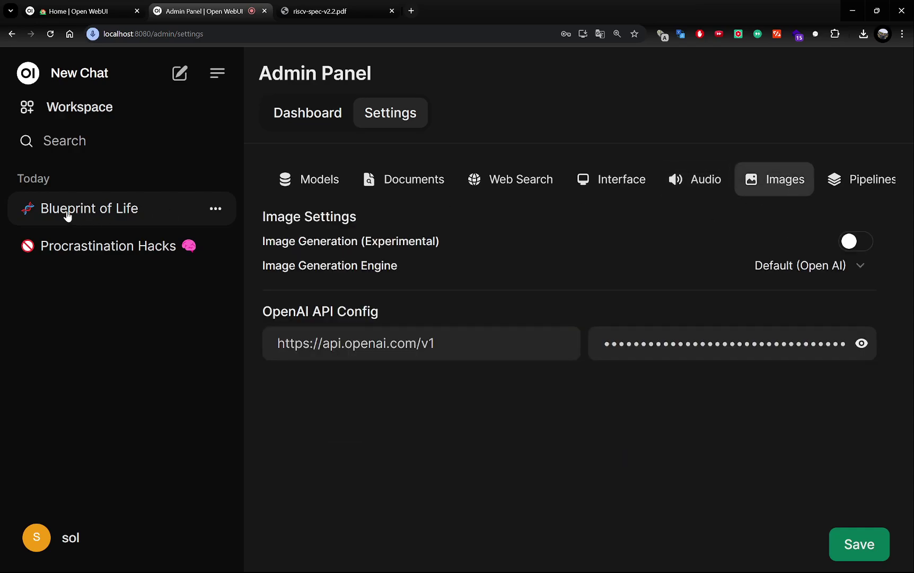
Step: Browse the personal General, Interface and Personalization settings
click(59, 537)
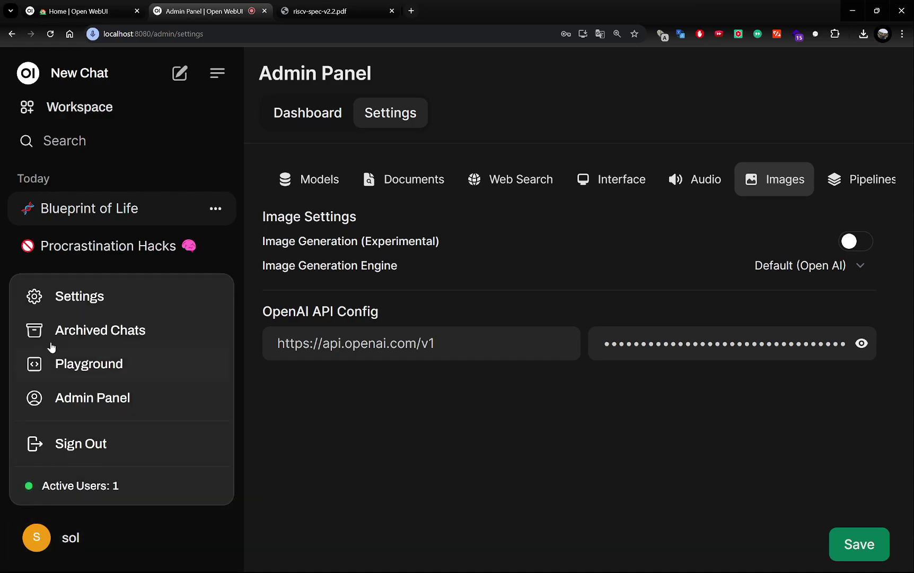
click(57, 299)
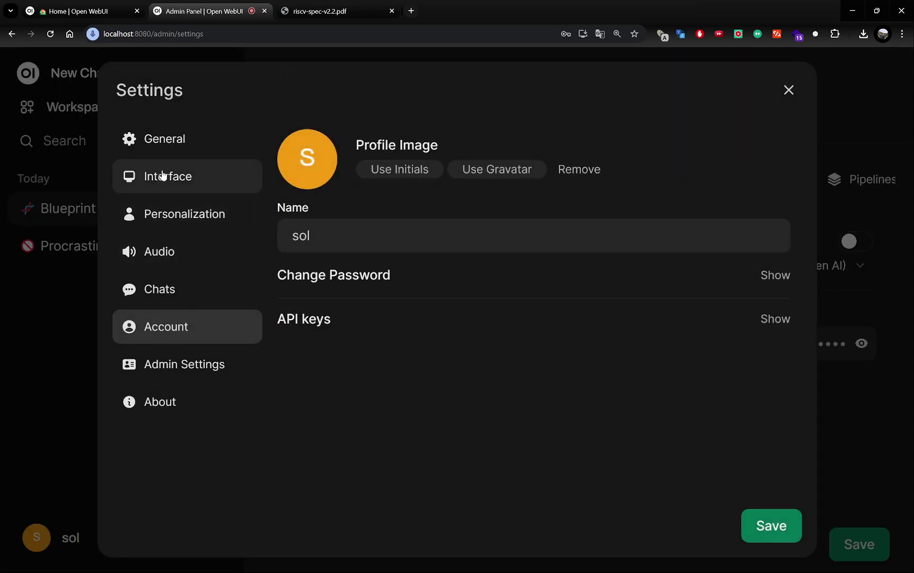
click(162, 145)
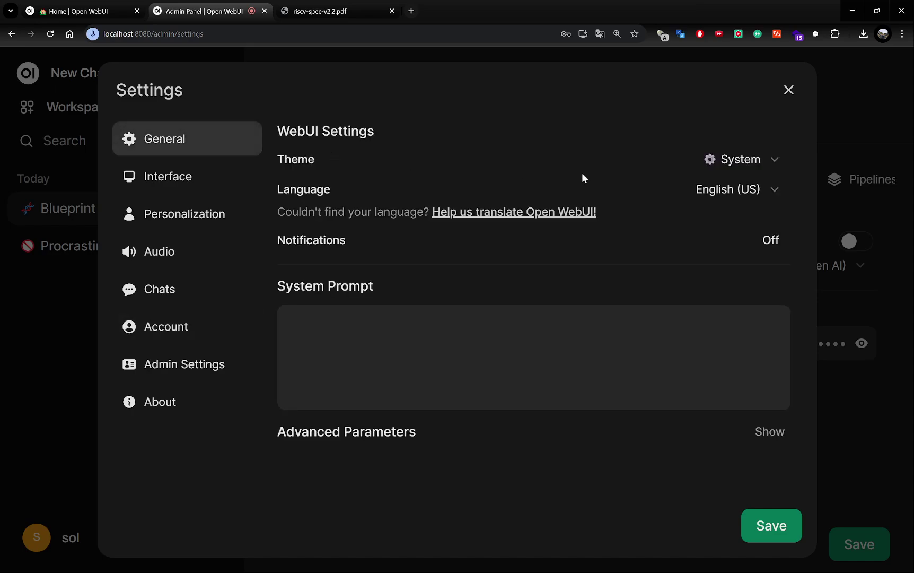
click(153, 178)
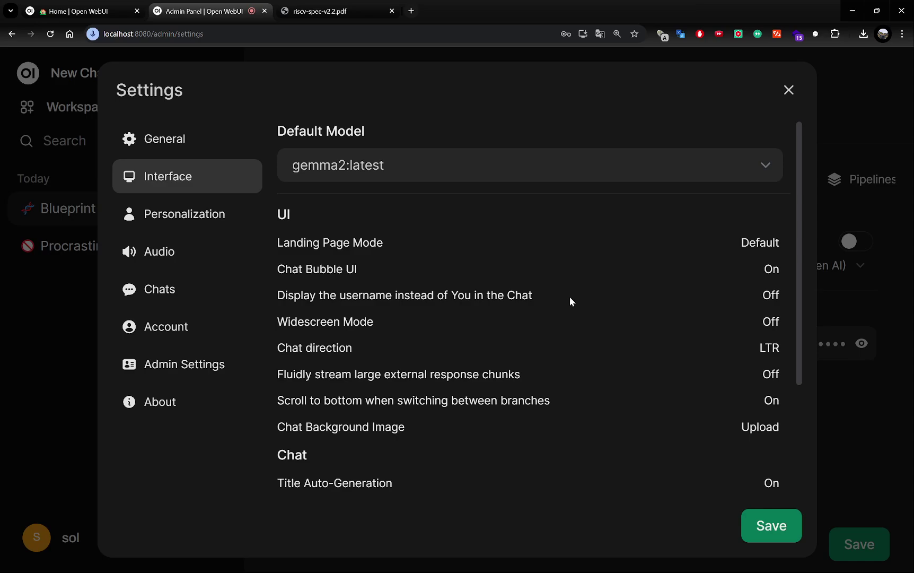
scroll(570, 297, down, 3)
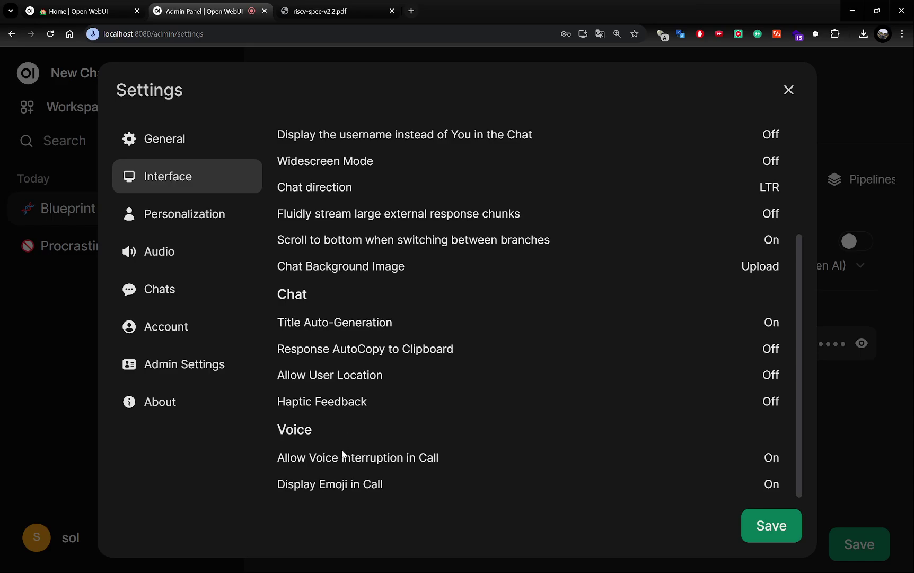
click(167, 222)
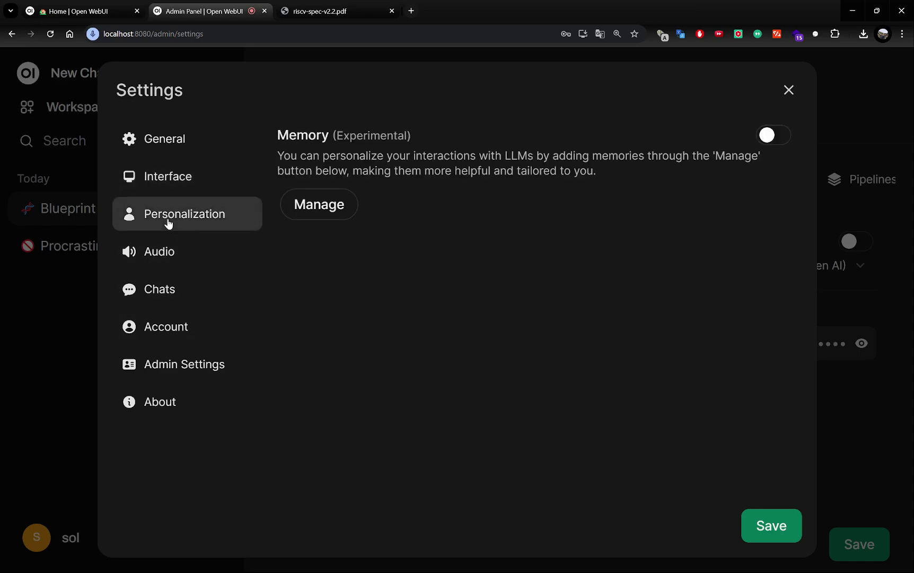
Step: Turn on Instant Auto-Send and Auto-playback response in Audio, save, and close Settings
click(165, 262)
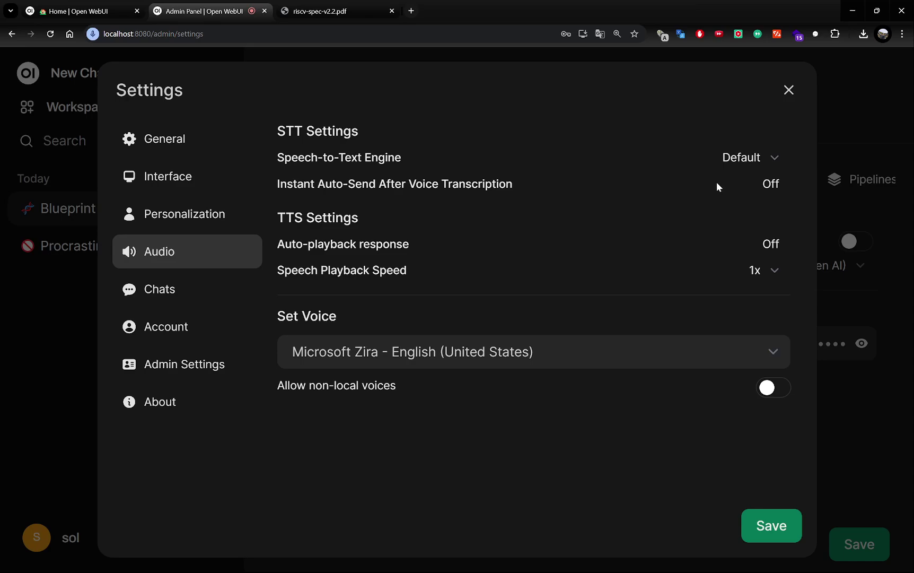
click(778, 189)
click(770, 244)
click(768, 527)
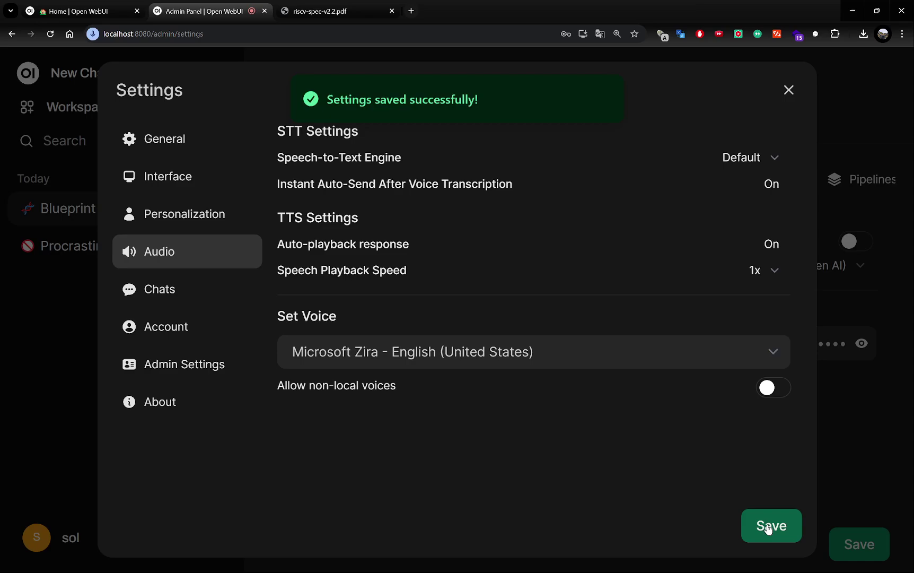
click(847, 435)
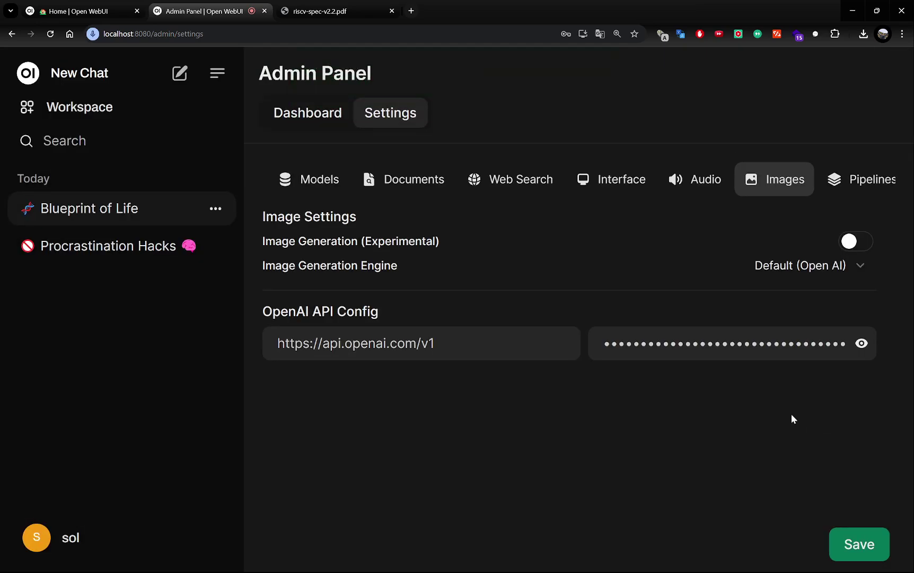
Step: Reopen the Blueprint of Life chat and ask a spoken follow-up about RNA types and A-DNA
click(76, 542)
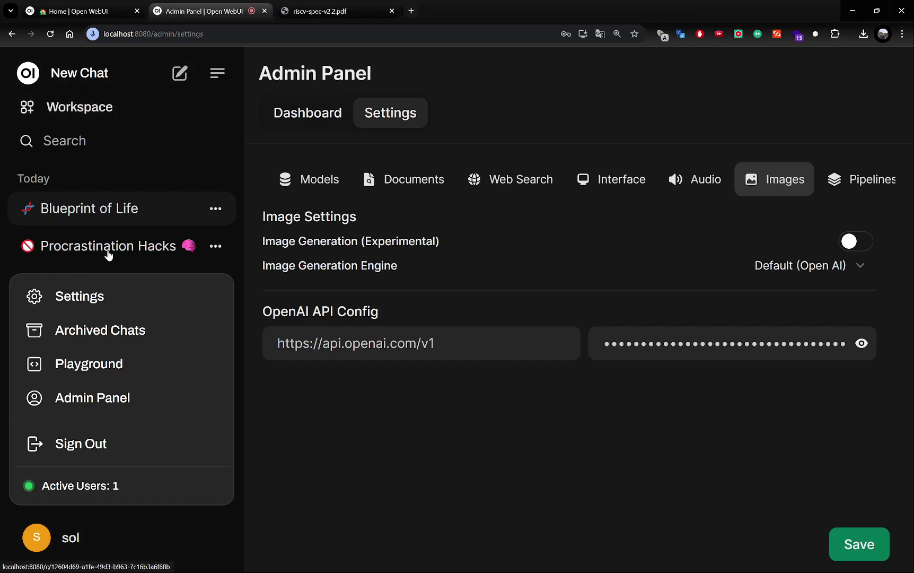
click(108, 215)
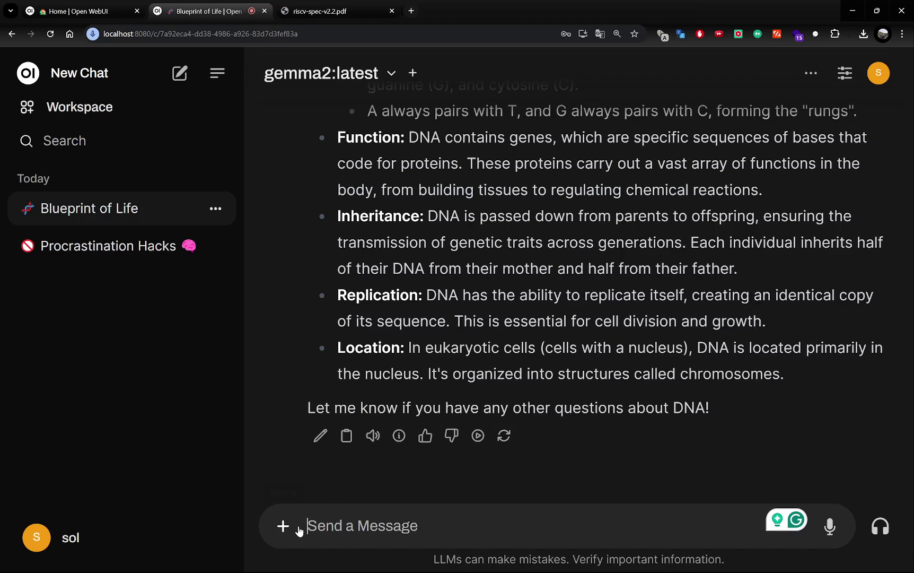
click(831, 531)
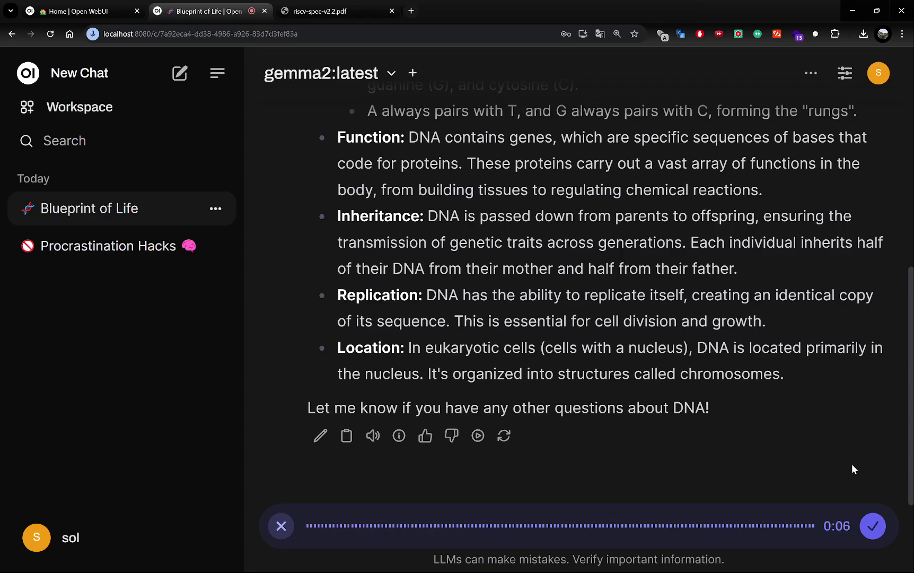
click(873, 525)
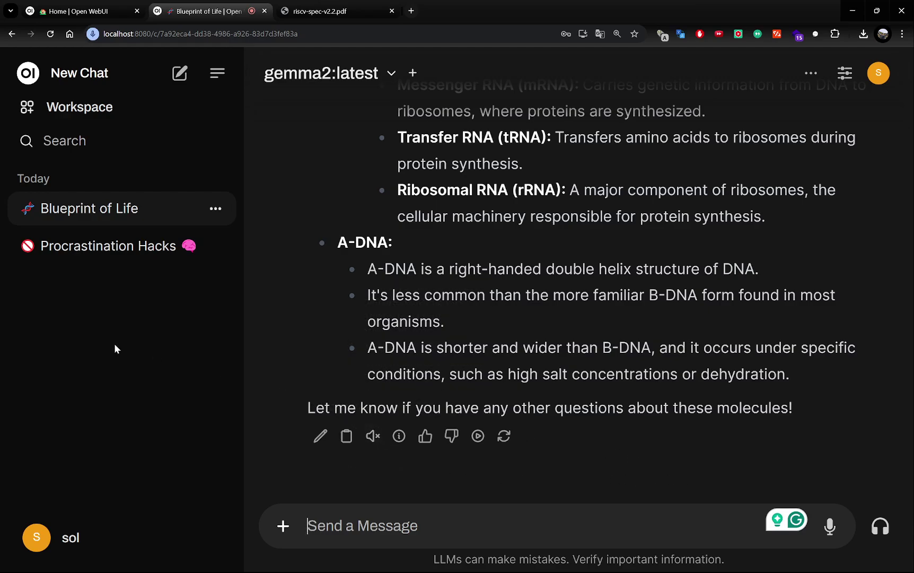
Step: Turn on Web Search in Admin Settings, switch the engine from duckduckgo to tavily, and save
click(48, 538)
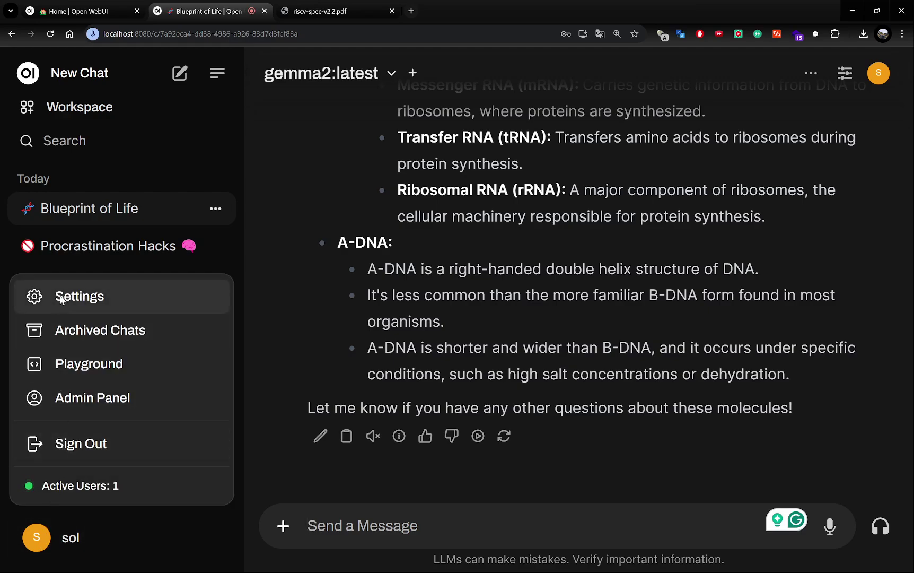
click(60, 296)
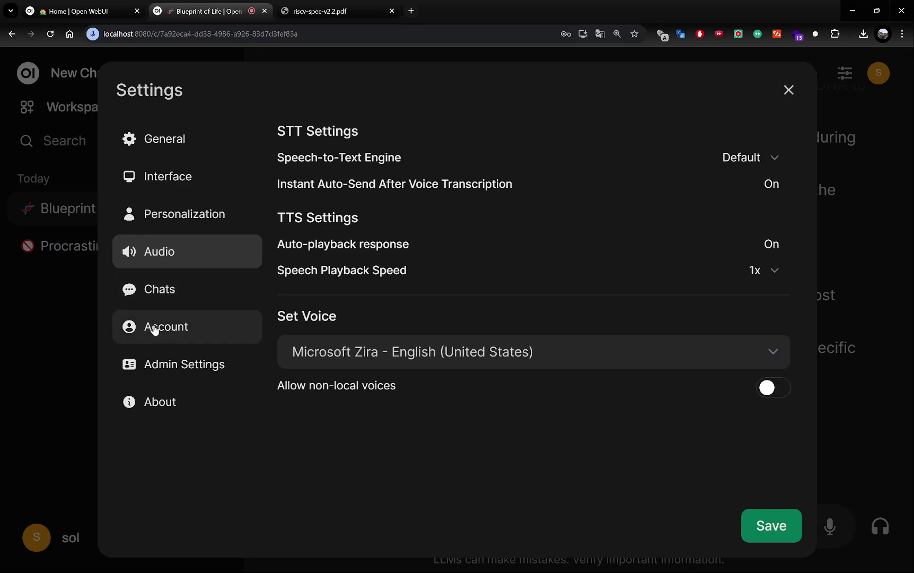
click(159, 365)
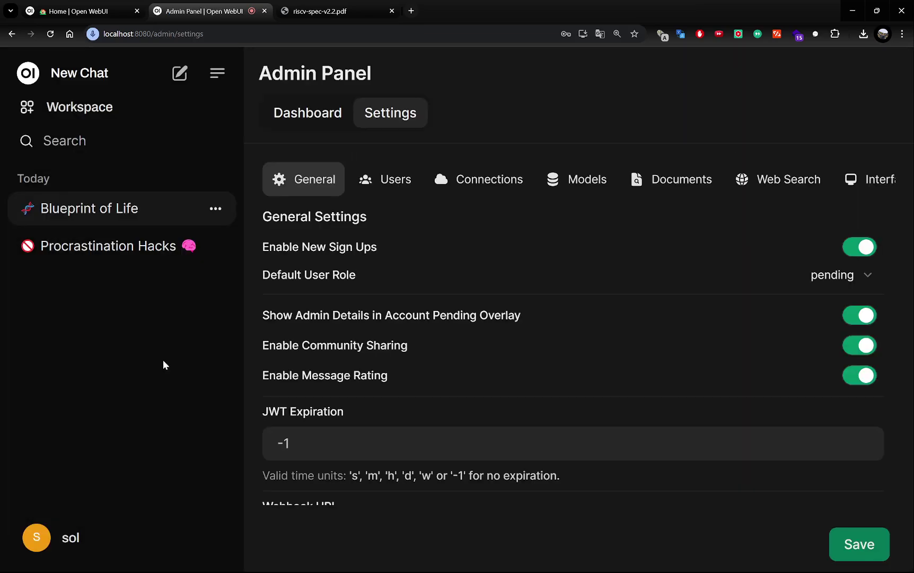
click(811, 188)
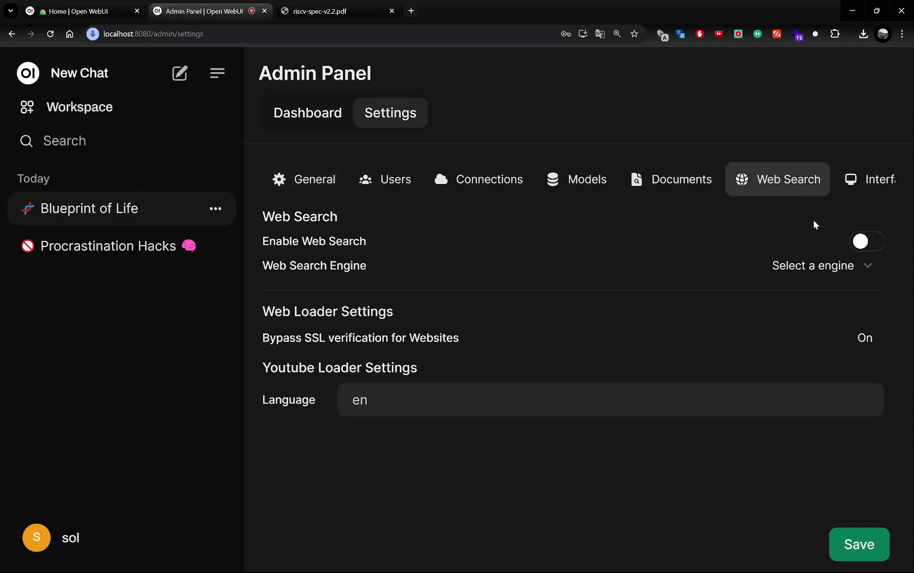
click(867, 243)
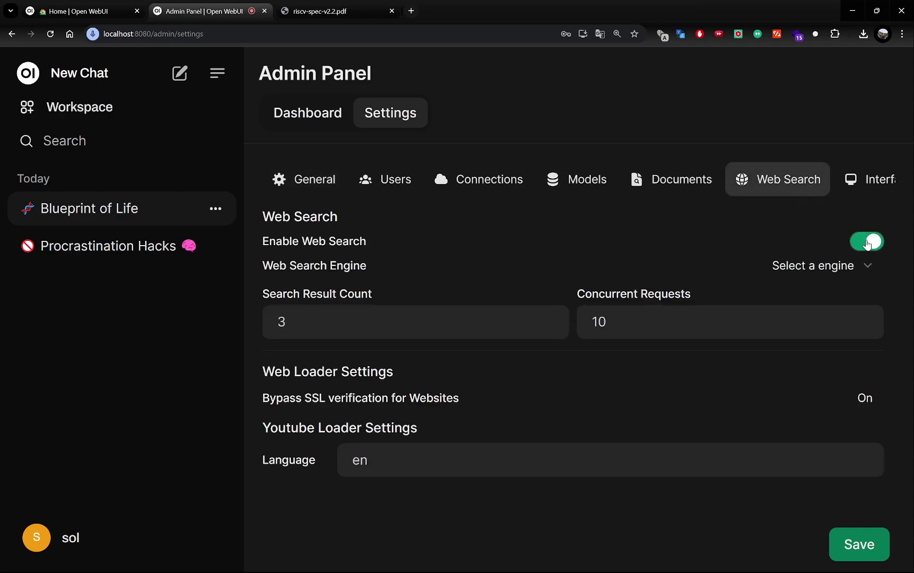
click(850, 271)
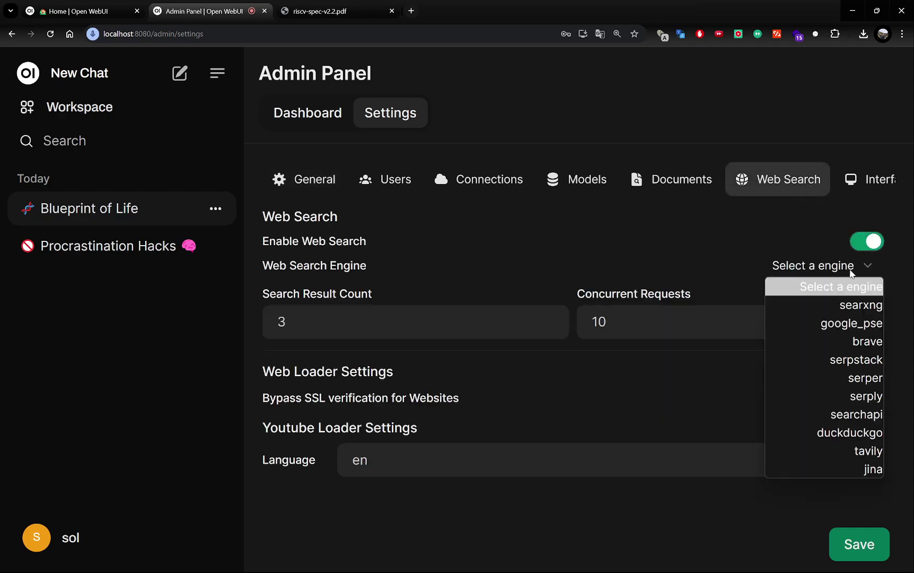
click(840, 437)
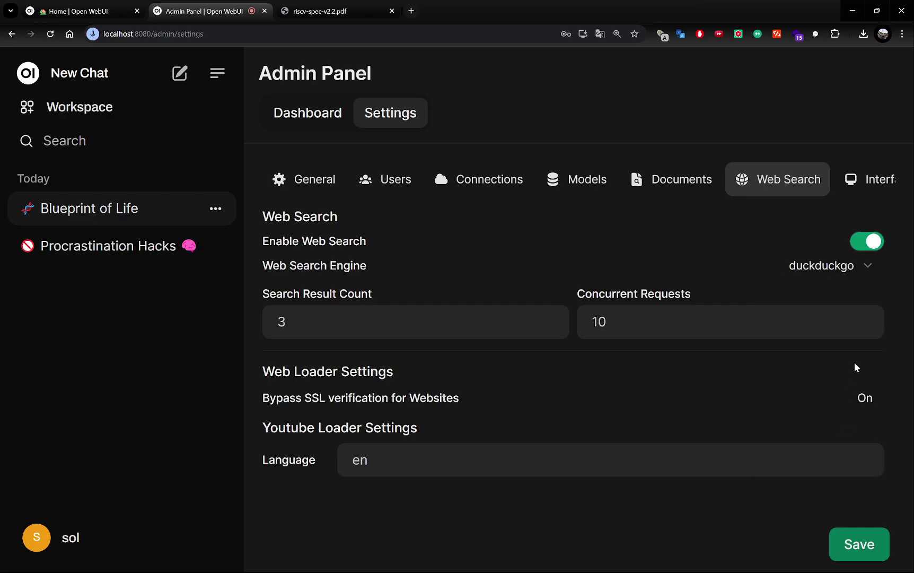
click(847, 270)
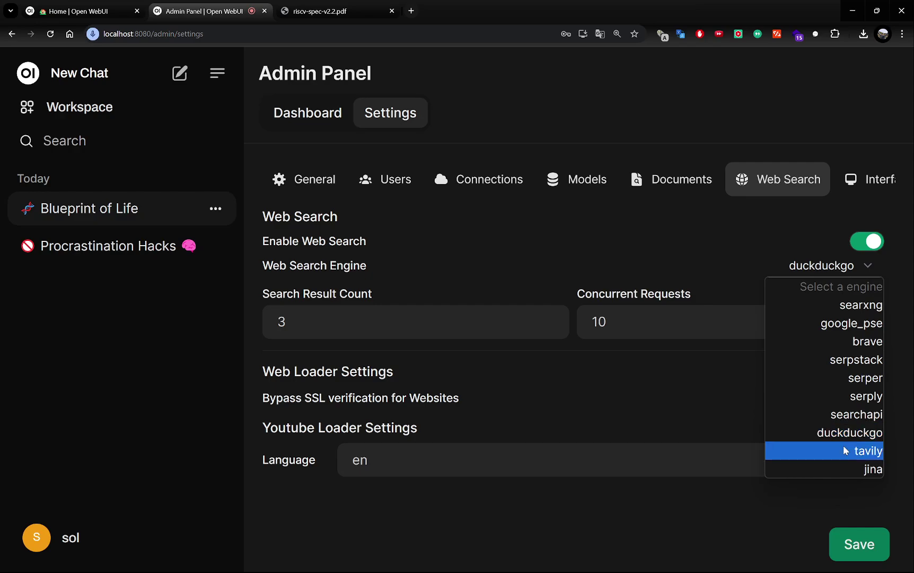
click(843, 447)
scroll(626, 297, down, 1)
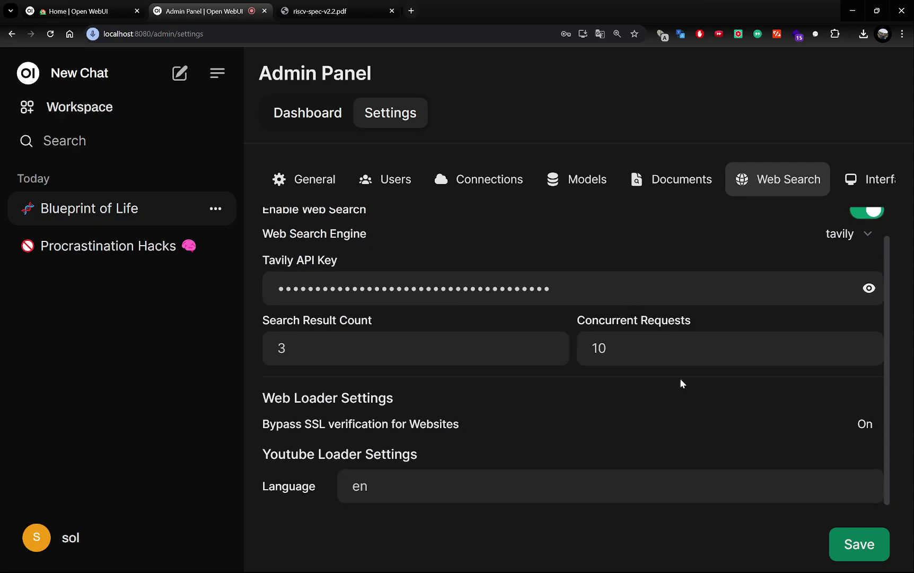
click(853, 545)
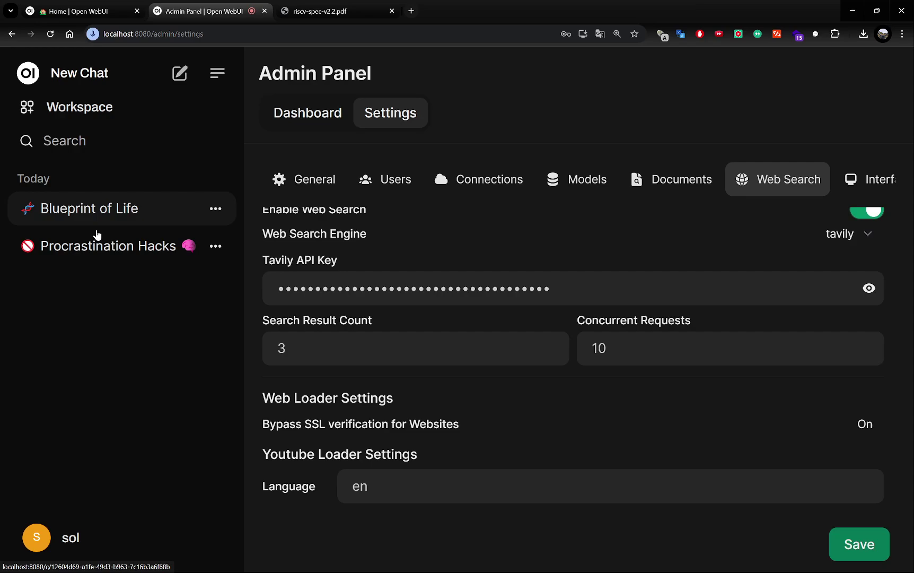
Step: In a new chat, send gemma2 the question 台北今天天氣 typed with Zhuyin input
click(179, 75)
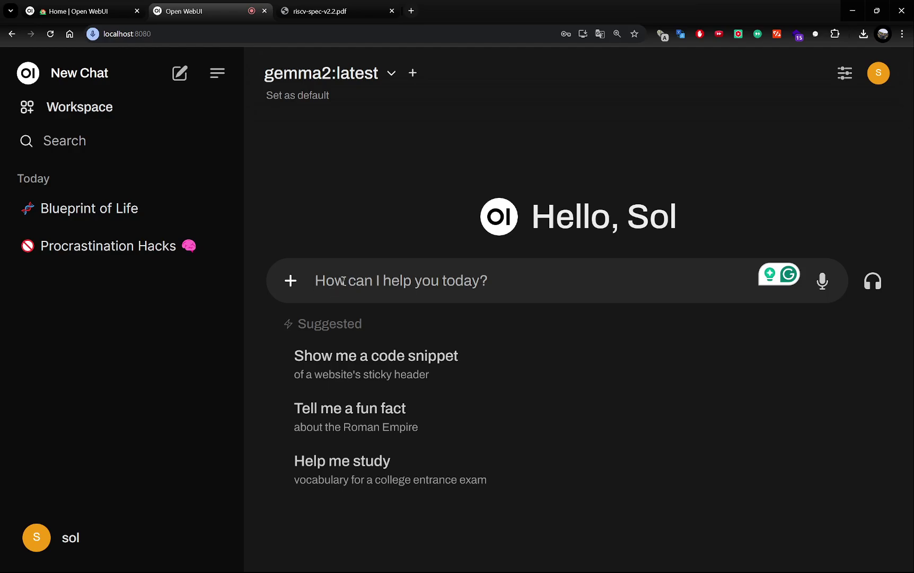
key(super+space)
text(ㄊㄞˊ)
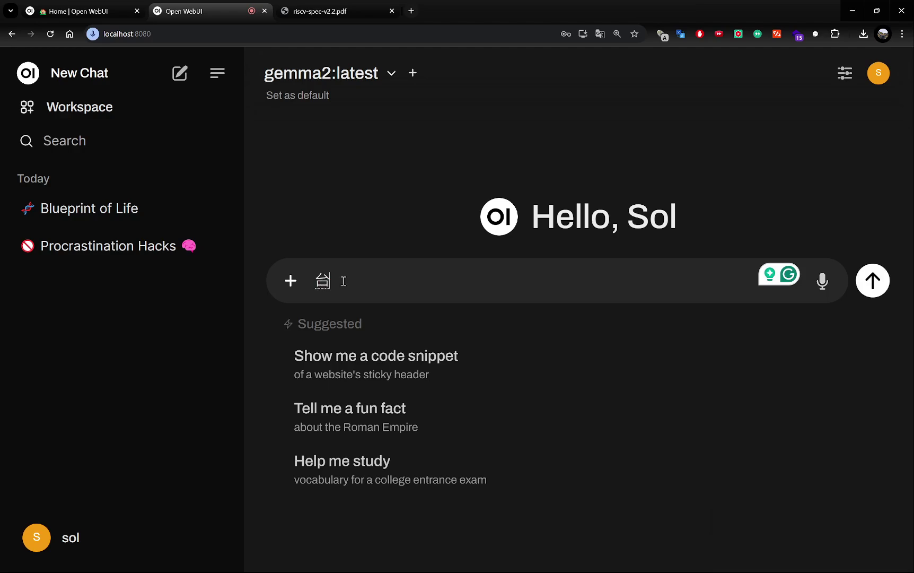
text(ㄅㄟˇㄐㄧㄣ ㄊ)
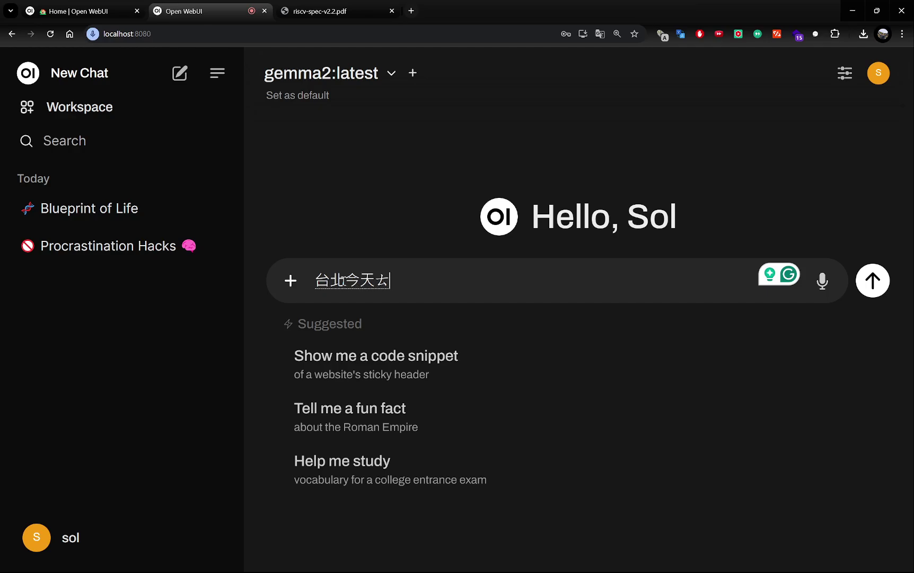
text(ㄧㄢ ㄊㄧㄢ )
text(ㄒ)
key(BackSpace)
text(ㄑㄧˋ)
key(Return)
key(Return)
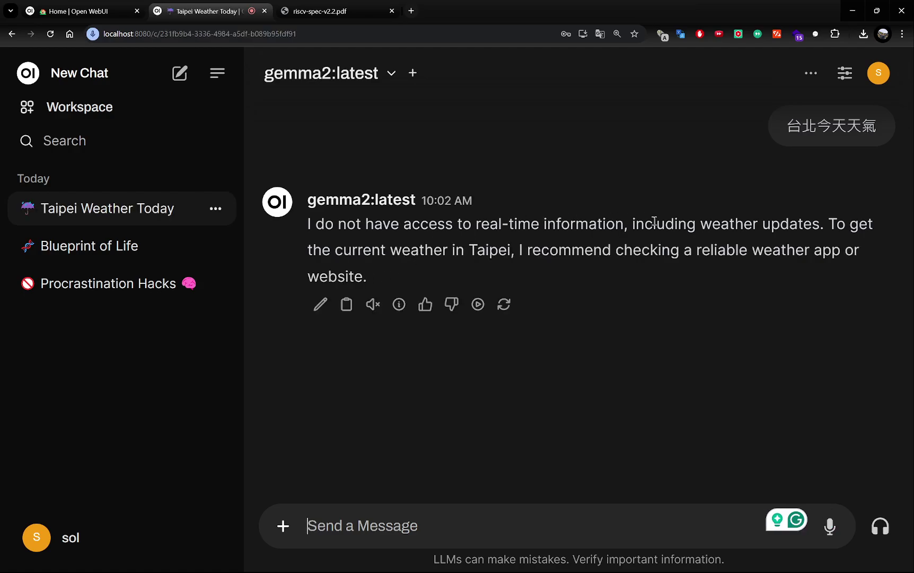
Step: Turn on Web Search for this chat
click(279, 532)
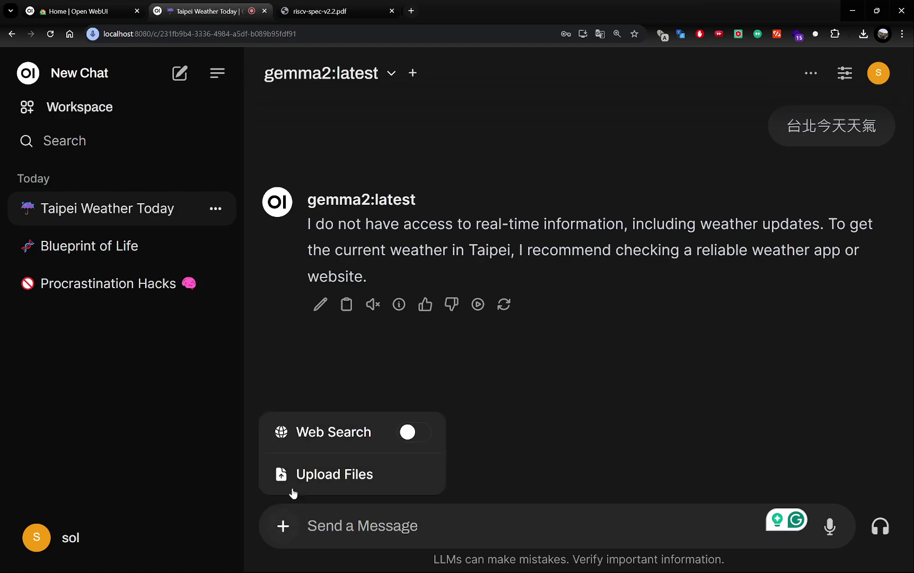
click(405, 436)
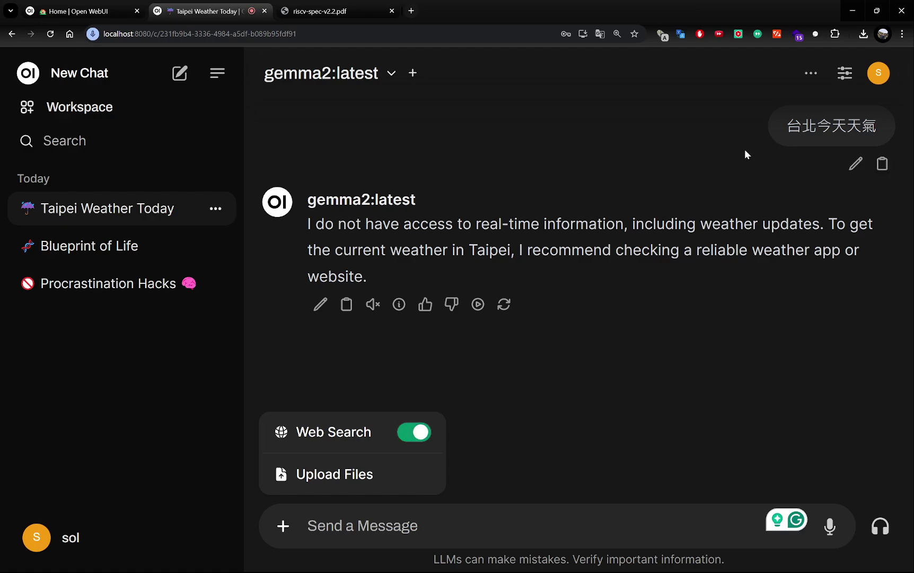
key(Escape)
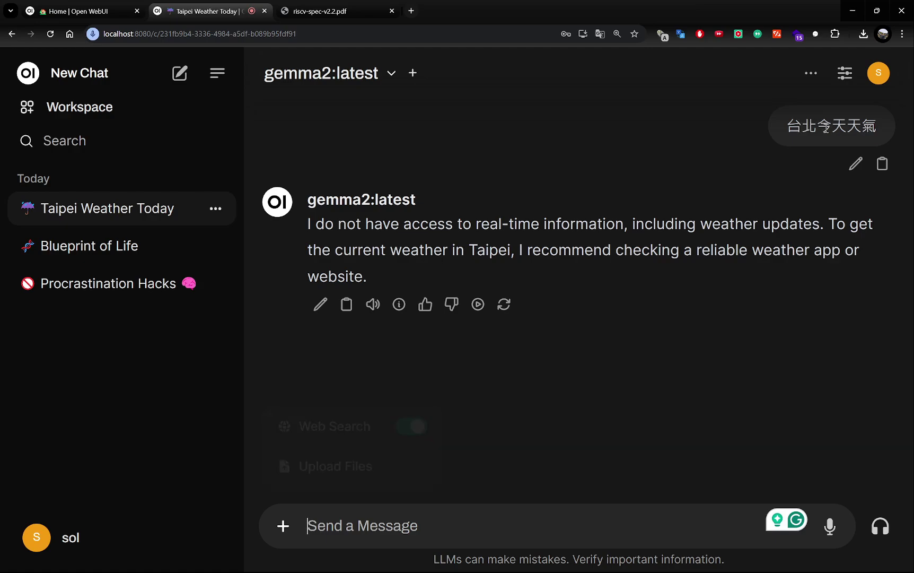
Step: Resend the earlier question 台北今天天氣 by pasting it into the message box
drag(787, 127, 878, 127)
key(ctrl+c)
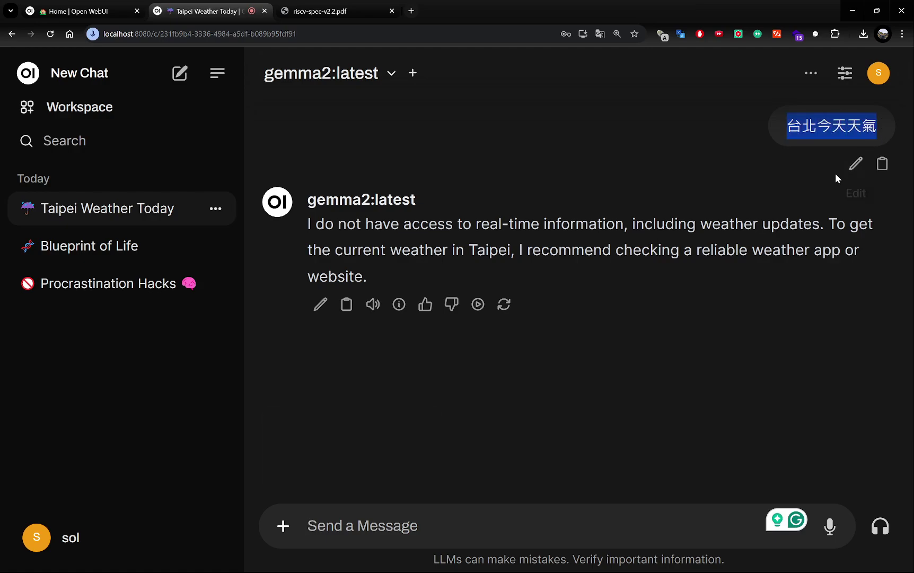
click(727, 515)
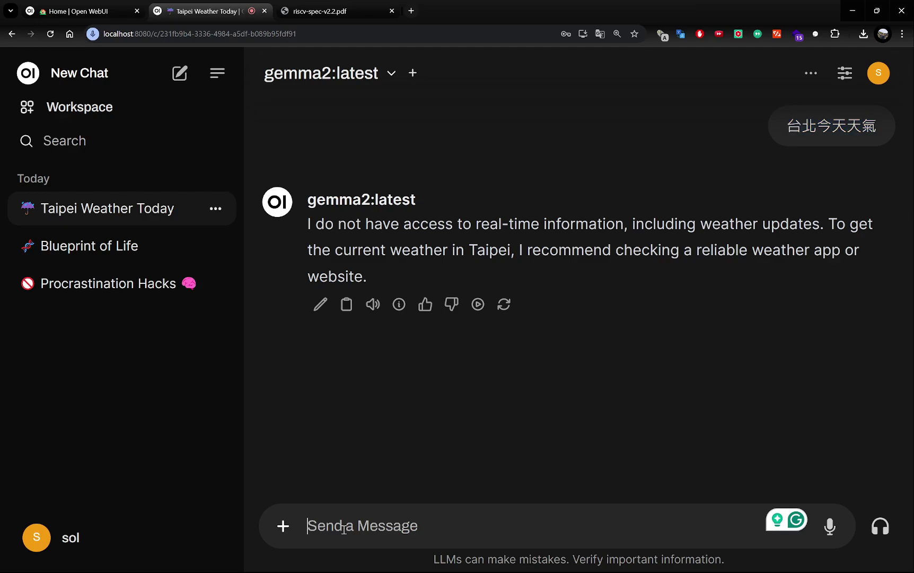
key(ctrl+v)
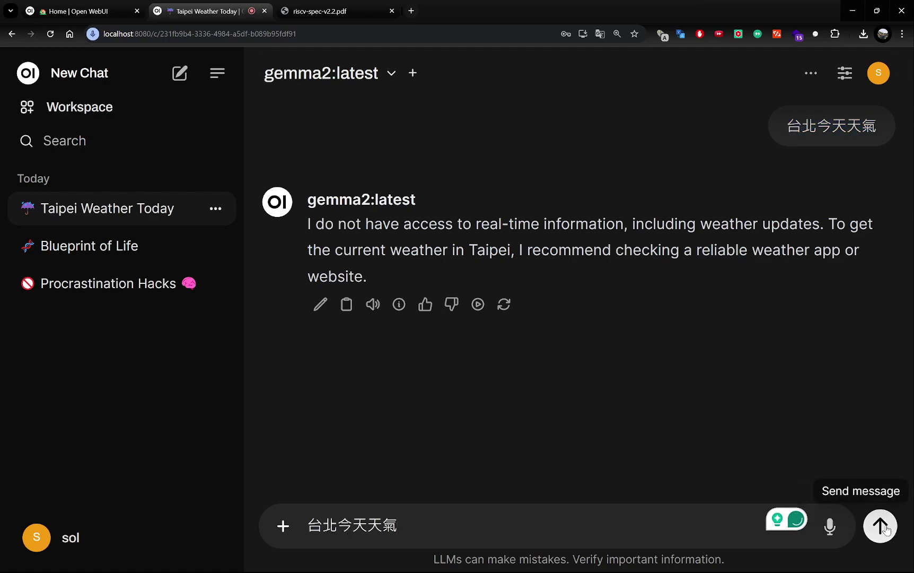
click(880, 526)
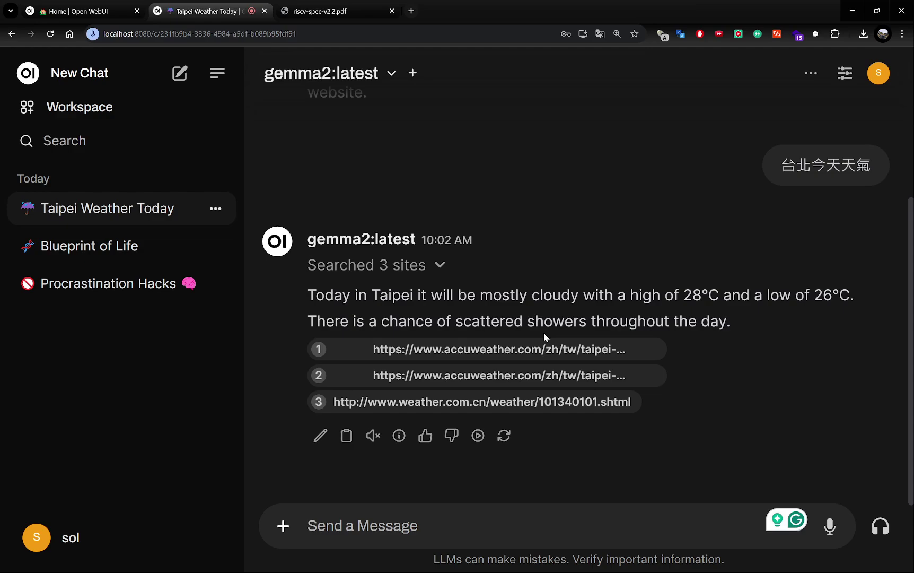
Step: Inspect the first two cited sources, then open the weather.com.cn citation details
click(502, 350)
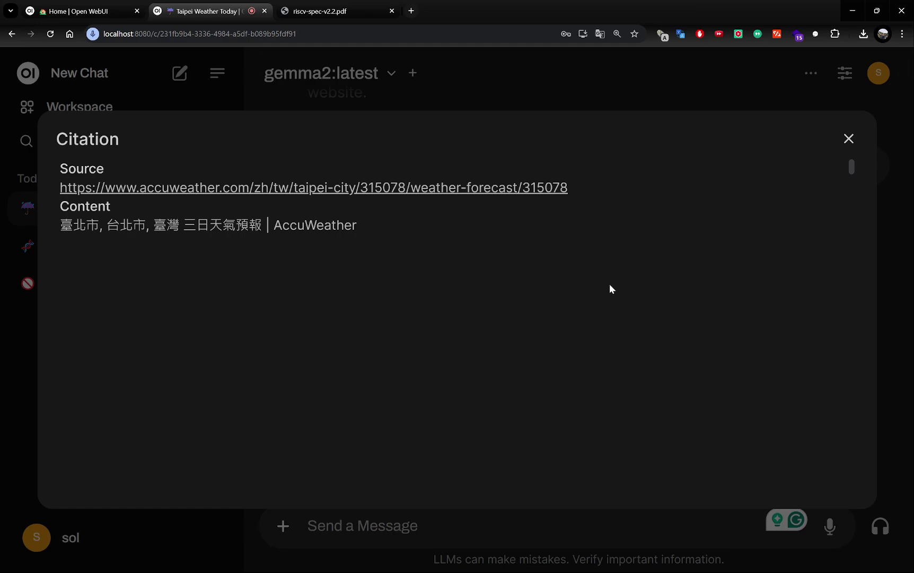
click(848, 139)
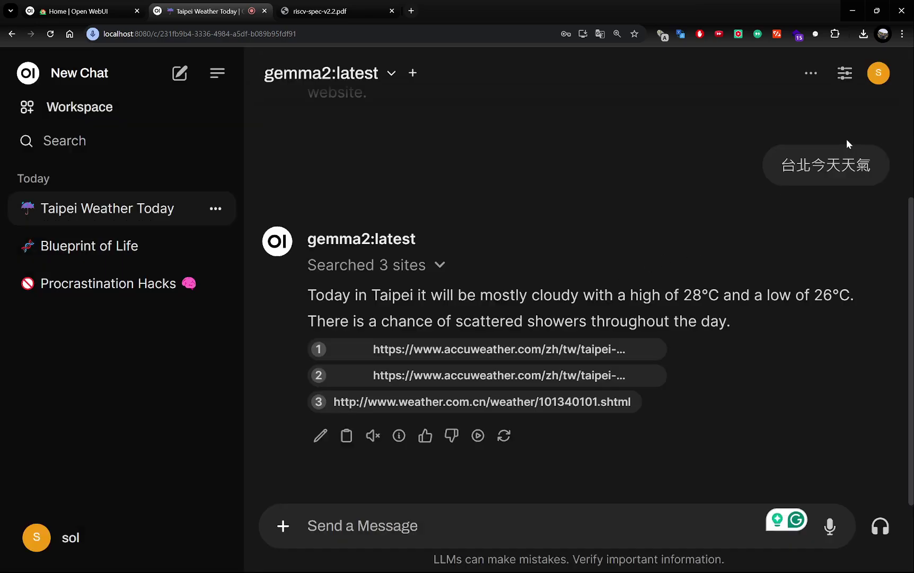
click(505, 376)
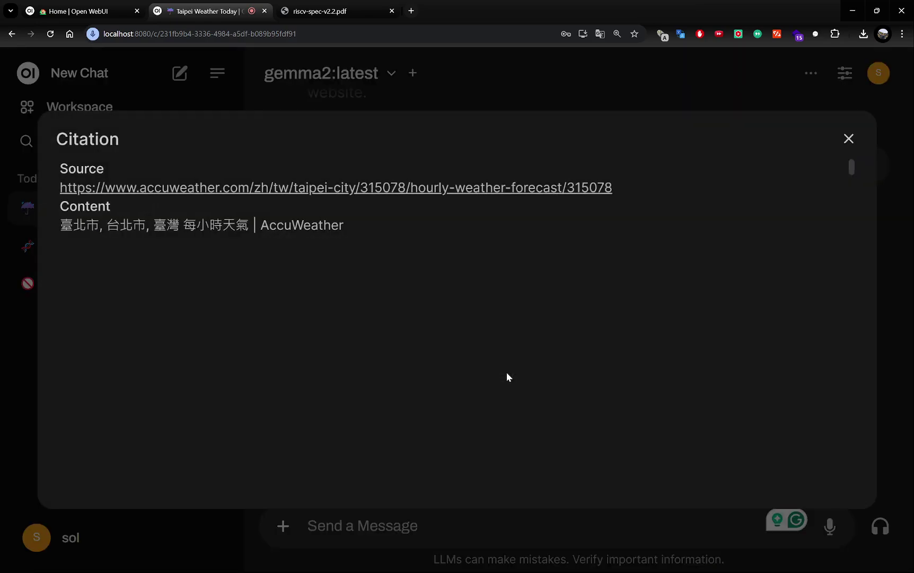
click(848, 139)
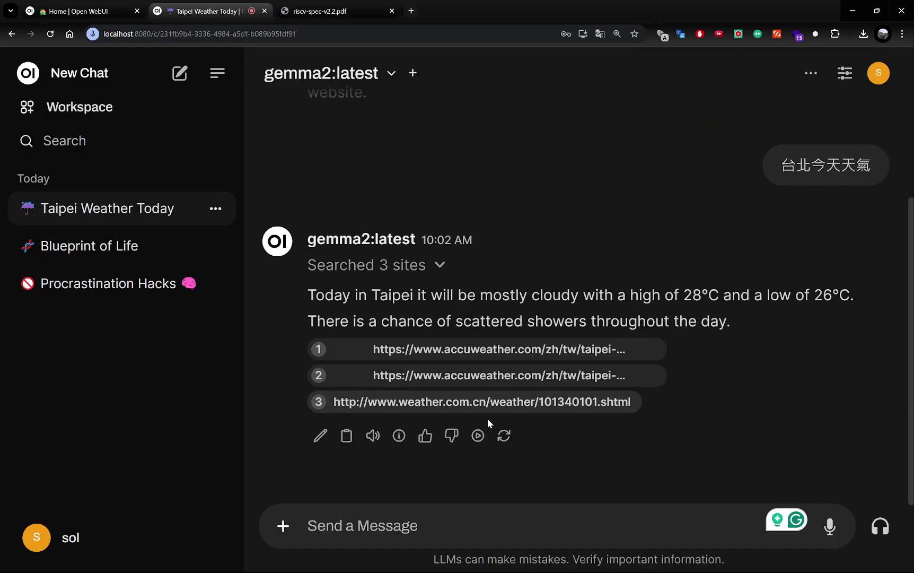
click(439, 402)
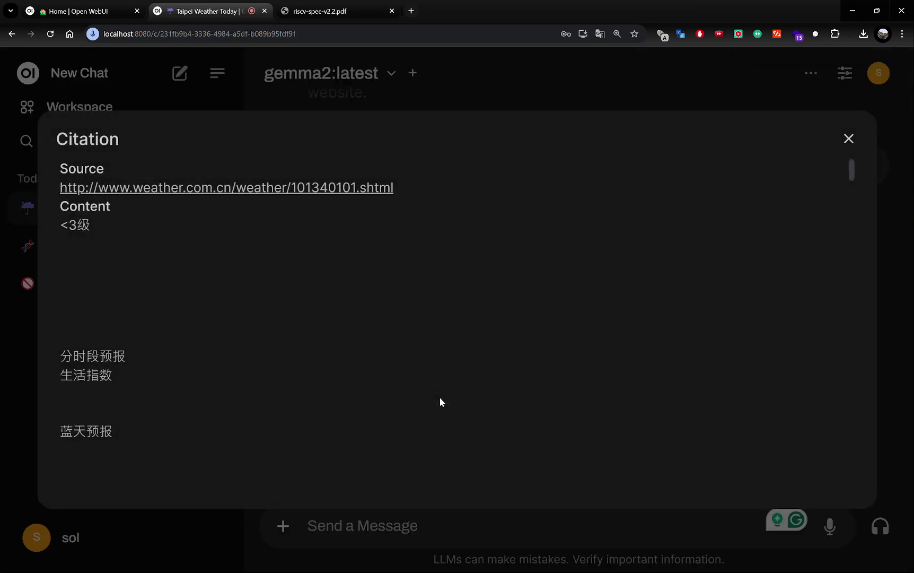